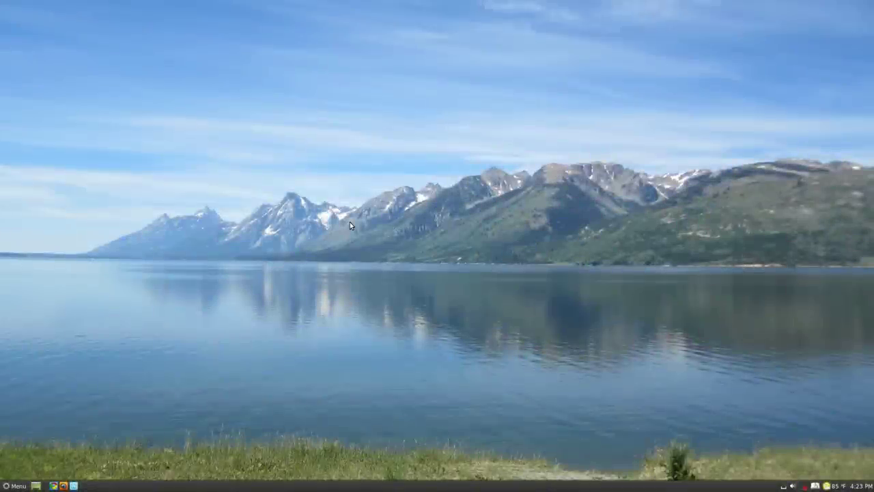
Search the launcher for 'bless', start Bless Hex Editor, and move its window toward centre.
{"action": "key", "text": "super"}
{"action": "type", "text": "bless"}
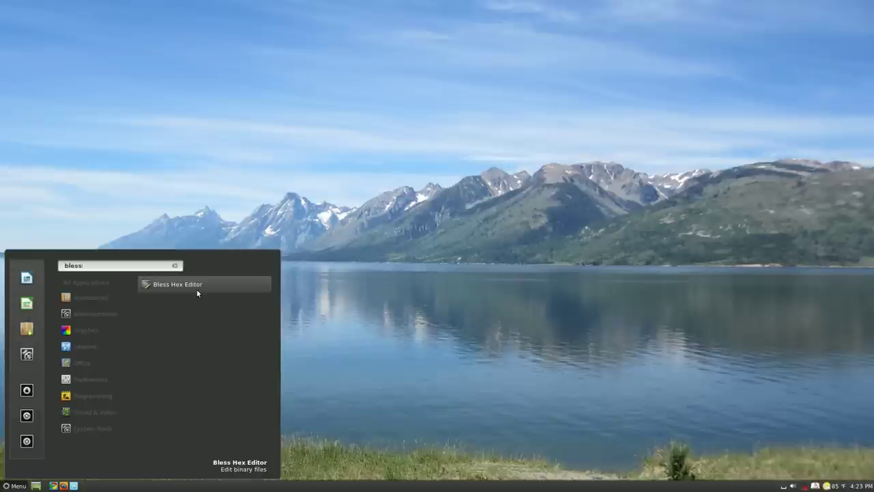
{"action": "left_click", "coordinate": [159, 290]}
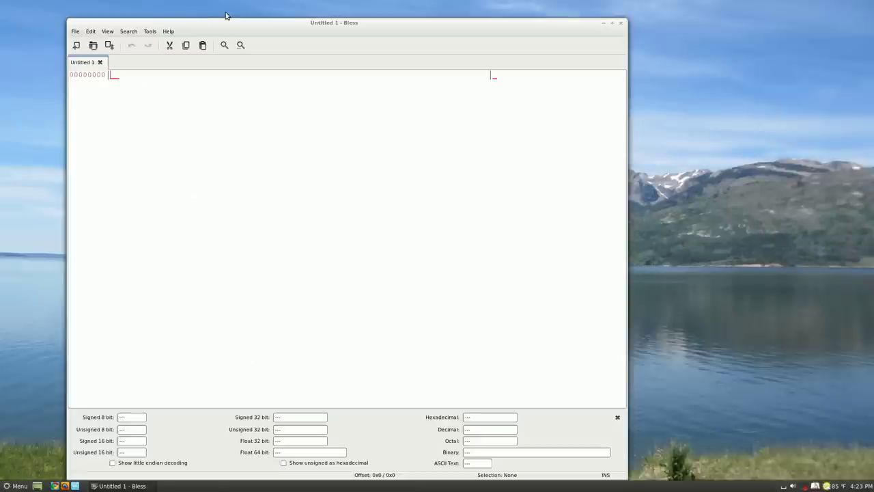
{"action": "left_click_drag", "start_coordinate": [225, 15], "coordinate": [349, 15]}
Create an empty document on the desktop named Hello.txt.
{"action": "right_click", "coordinate": [55, 103]}
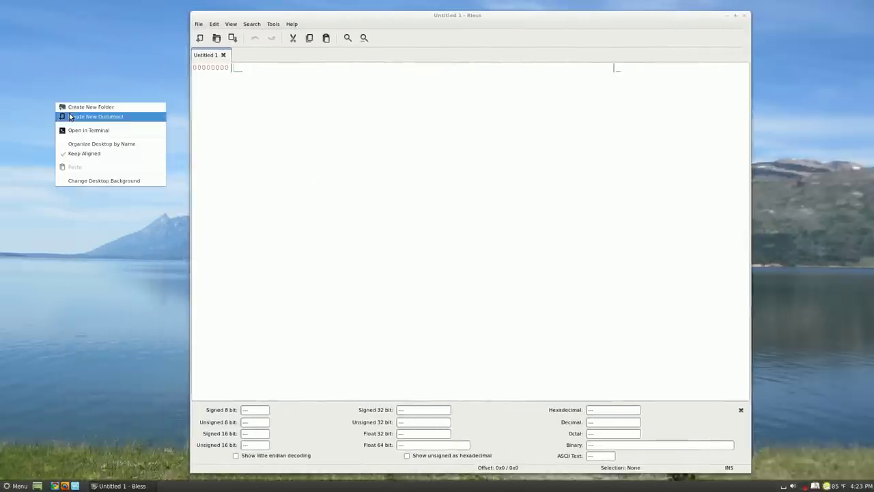
{"action": "mouse_move", "coordinate": [70, 116]}
{"action": "left_click", "coordinate": [228, 128]}
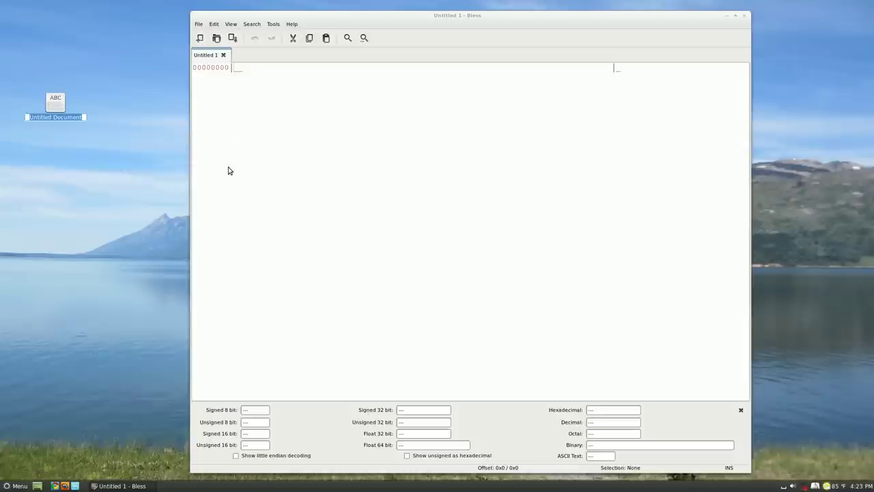
{"action": "type", "text": "Hello.txt"}
{"action": "key", "text": "Return"}
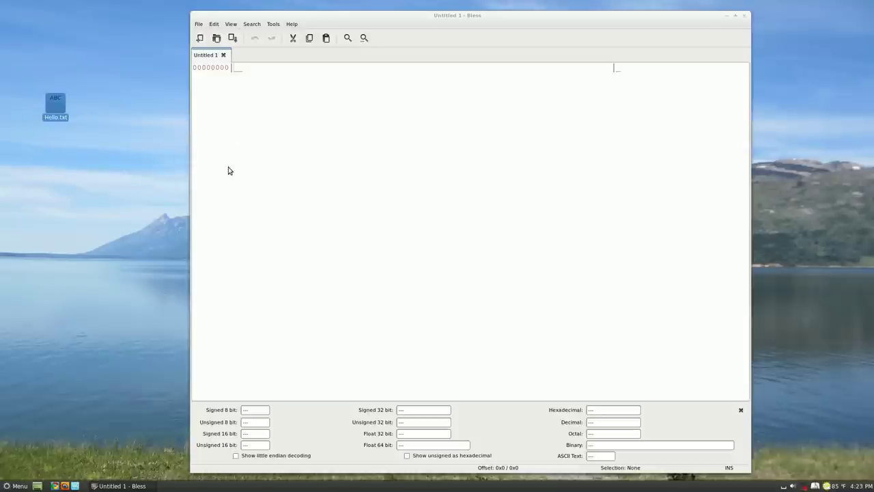
Write 'Hello CS 101' in Hello.txt in gedit and save it.
{"action": "key", "text": "Return"}
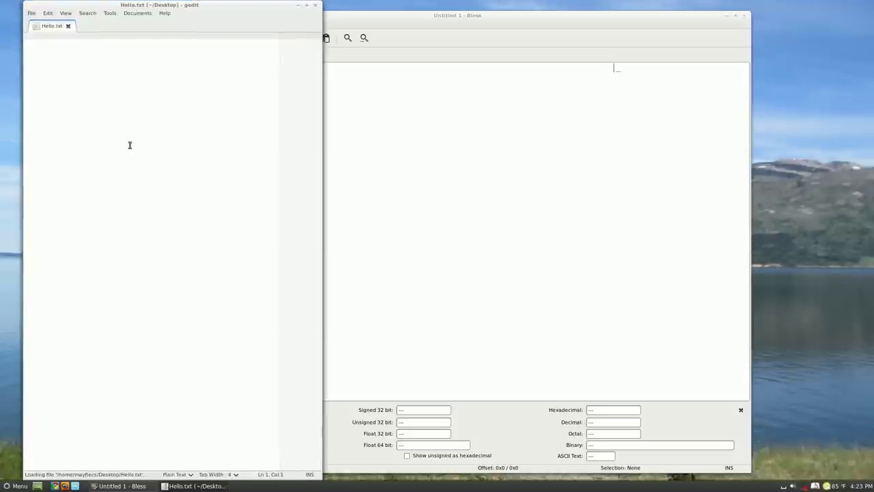
{"action": "type", "text": "Hello CS 101!"}
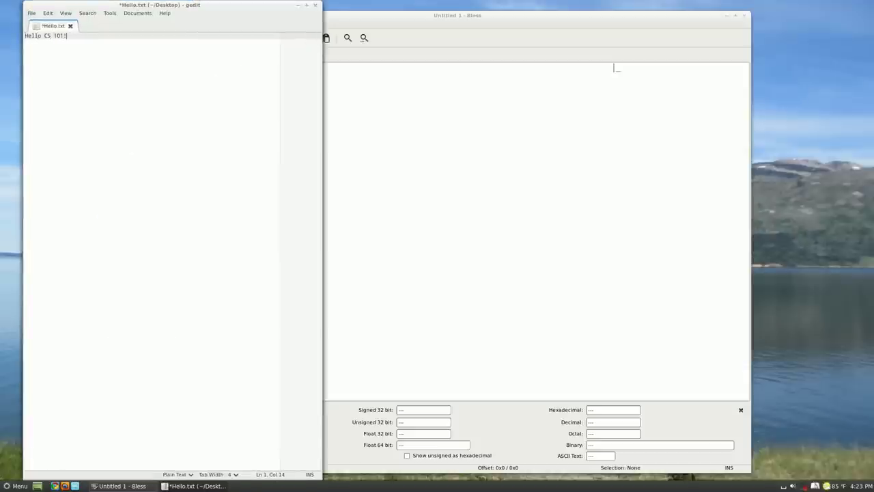
{"action": "key", "text": "ctrl+s"}
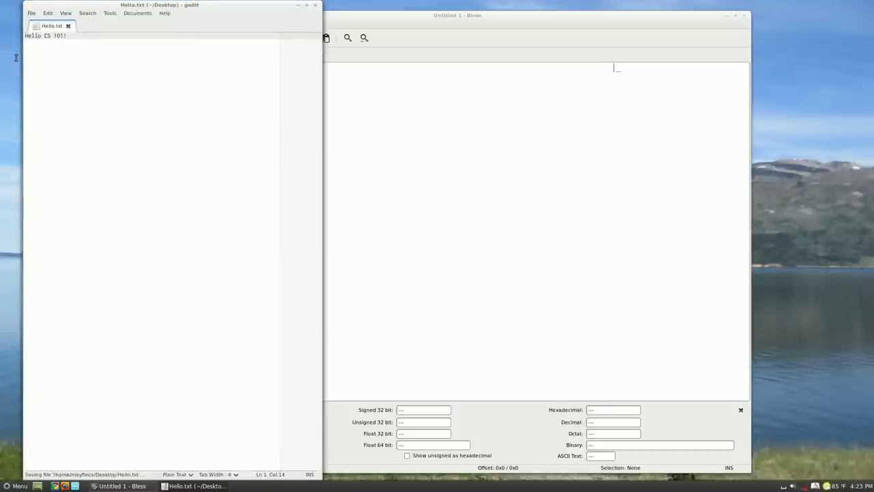
{"action": "left_click_drag", "start_coordinate": [36, 56], "coordinate": [24, 35]}
Open Hello.txt from the Desktop folder in Bless Hex Editor.
{"action": "left_click", "coordinate": [89, 70]}
{"action": "left_click", "coordinate": [351, 97]}
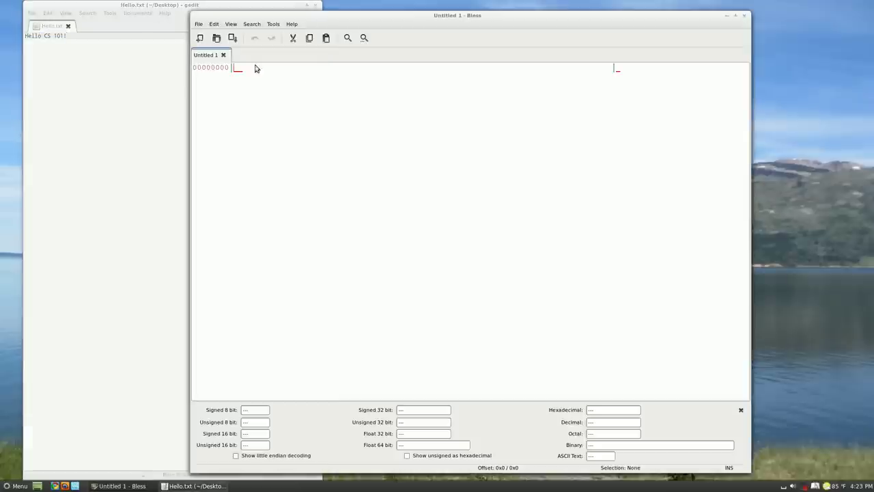
{"action": "left_click", "coordinate": [217, 38]}
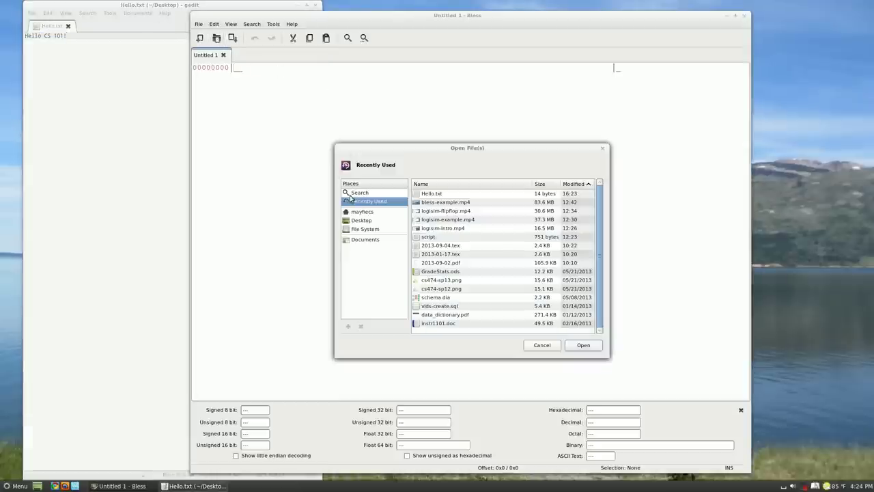
{"action": "left_click", "coordinate": [370, 221]}
{"action": "left_click", "coordinate": [437, 194]}
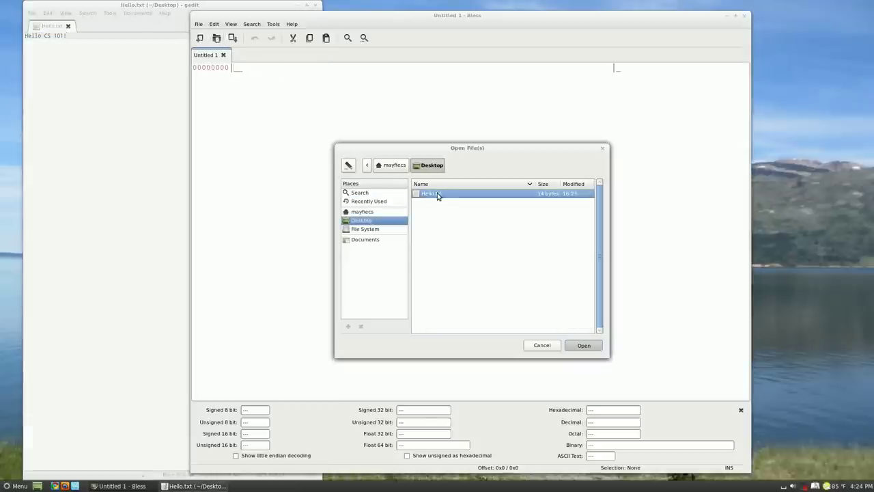
{"action": "double_click", "coordinate": [437, 195]}
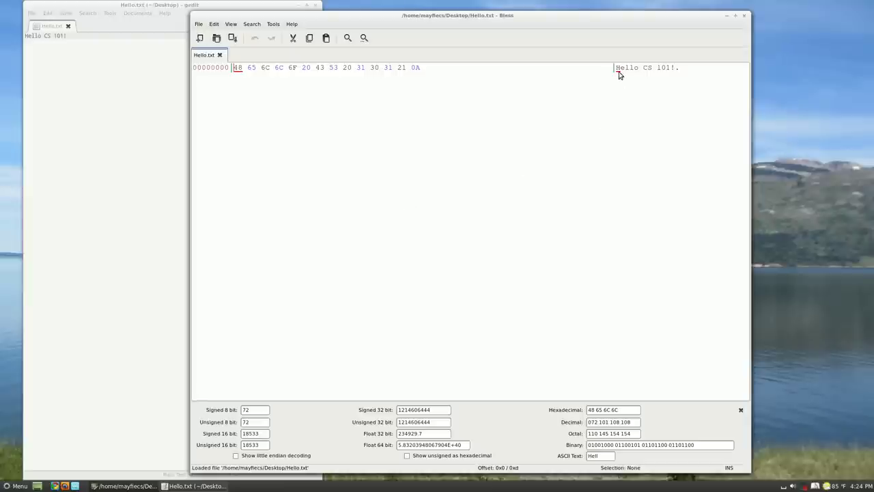
Select all 14 bytes, then step through the first bytes 48, 65, 6C, 6C.
{"action": "left_click_drag", "start_coordinate": [617, 68], "coordinate": [684, 69]}
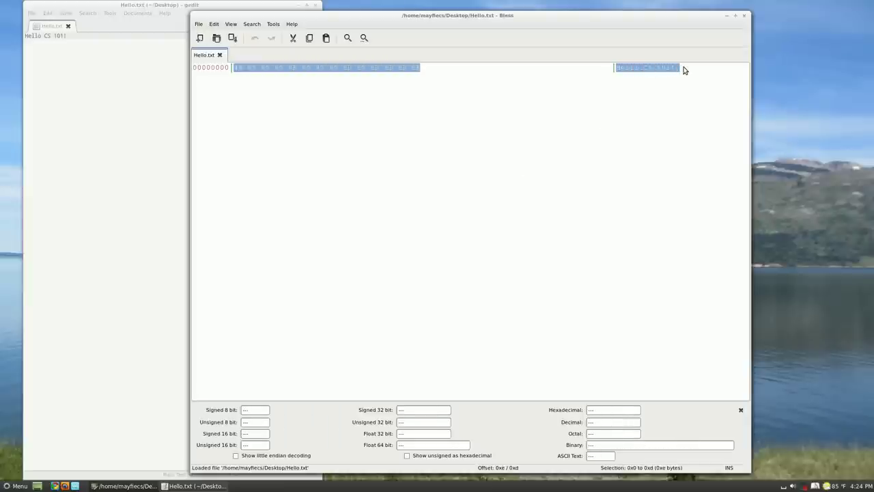
{"action": "left_click", "coordinate": [685, 73]}
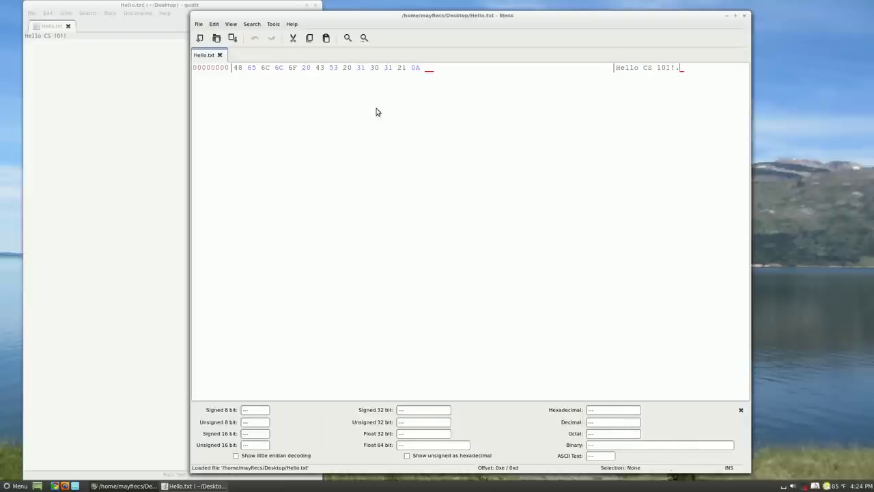
{"action": "left_click", "coordinate": [234, 70]}
{"action": "left_click", "coordinate": [249, 70]}
{"action": "left_click", "coordinate": [264, 71]}
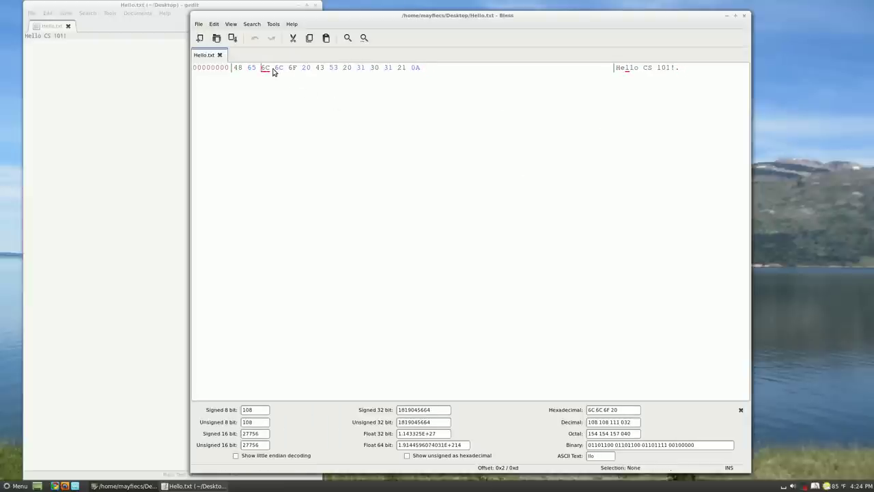
{"action": "left_click", "coordinate": [277, 70]}
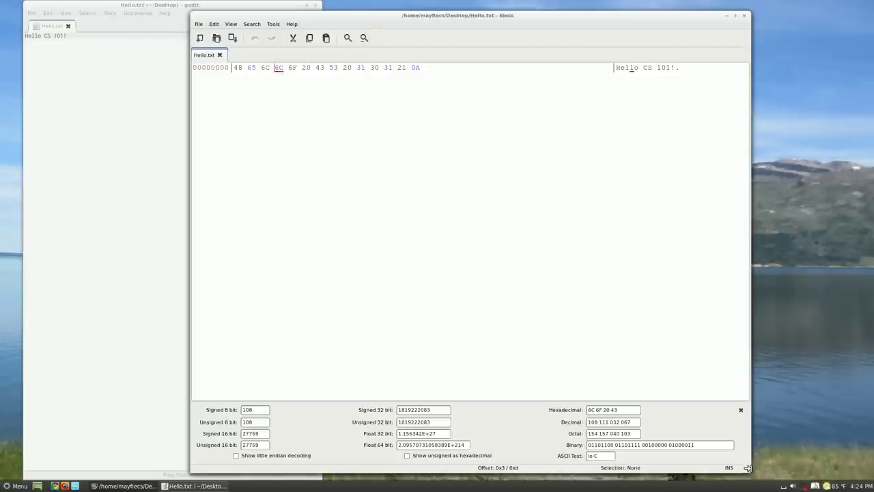
Shrink and lower the Bless window, then inspect bytes 48 (H), 65 (e), 6C (l).
{"action": "left_click_drag", "start_coordinate": [749, 471], "coordinate": [558, 208]}
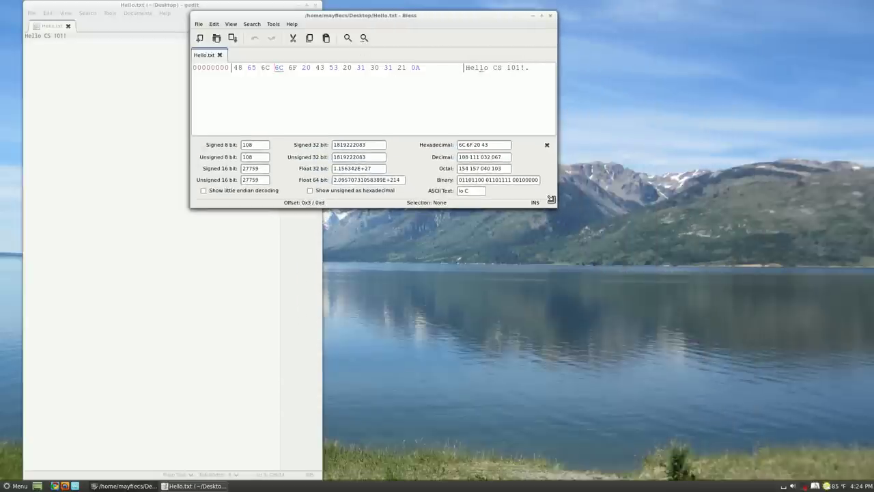
{"action": "left_click_drag", "start_coordinate": [372, 18], "coordinate": [365, 54]}
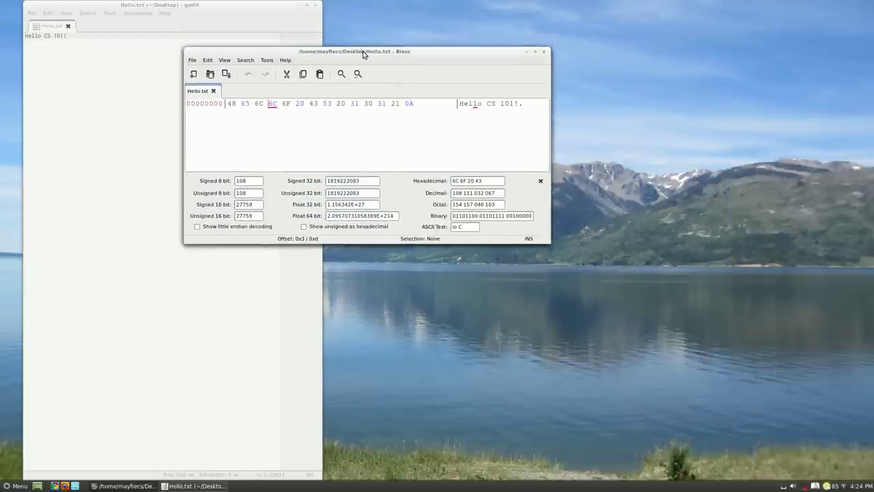
{"action": "left_click", "coordinate": [231, 104]}
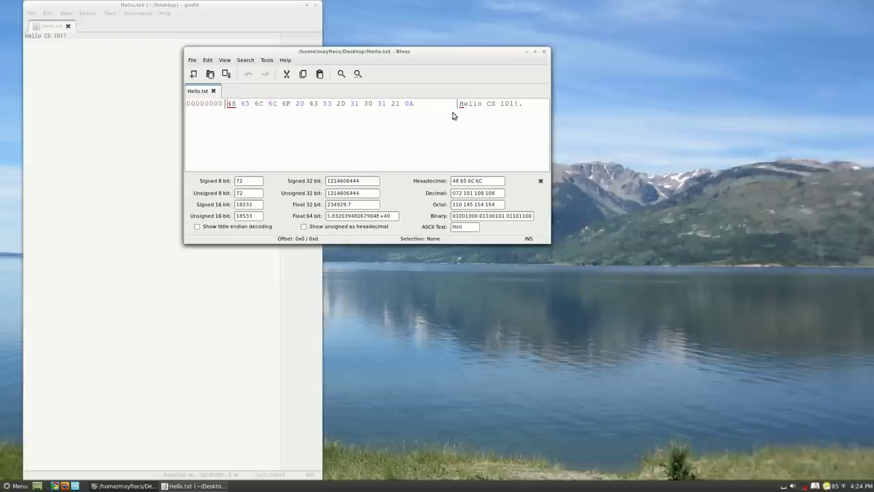
{"action": "left_click", "coordinate": [245, 104]}
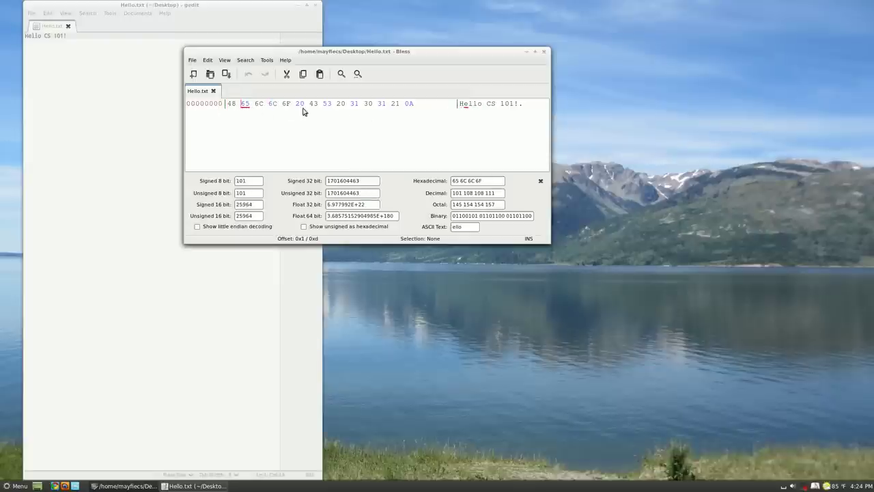
{"action": "left_click", "coordinate": [257, 106]}
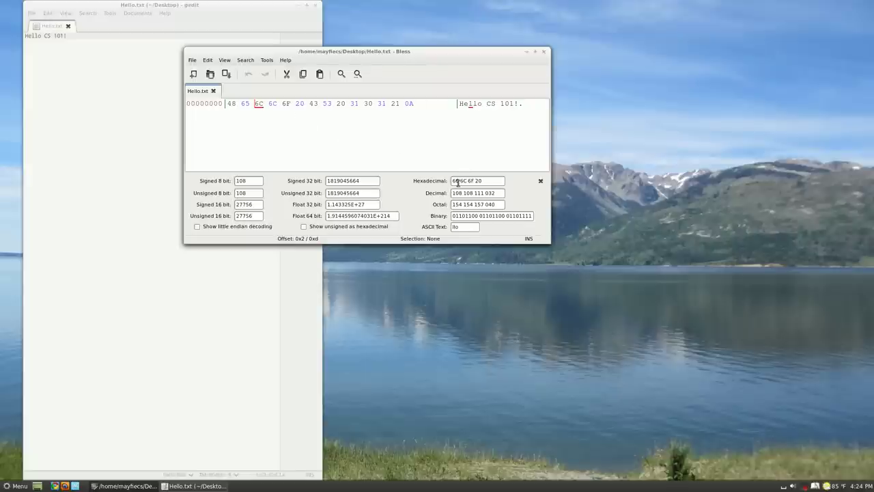
Examine the binary 01101100 and ASCII decoding, then decode the space byte 20.
{"action": "double_click", "coordinate": [461, 216]}
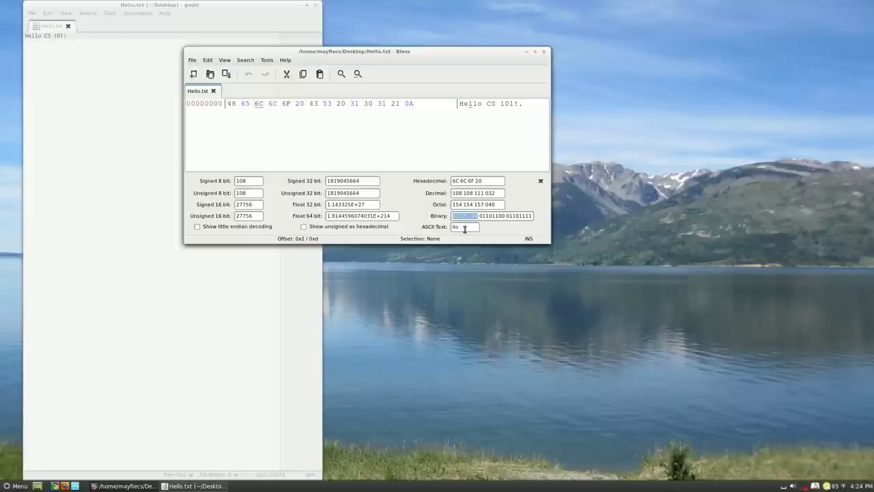
{"action": "left_click", "coordinate": [463, 228]}
{"action": "left_click_drag", "start_coordinate": [254, 105], "coordinate": [303, 106]}
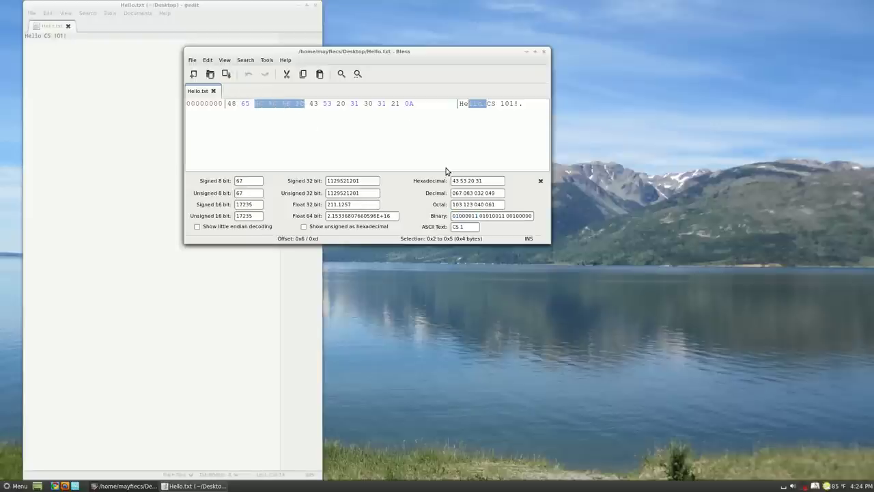
{"action": "left_click", "coordinate": [299, 108]}
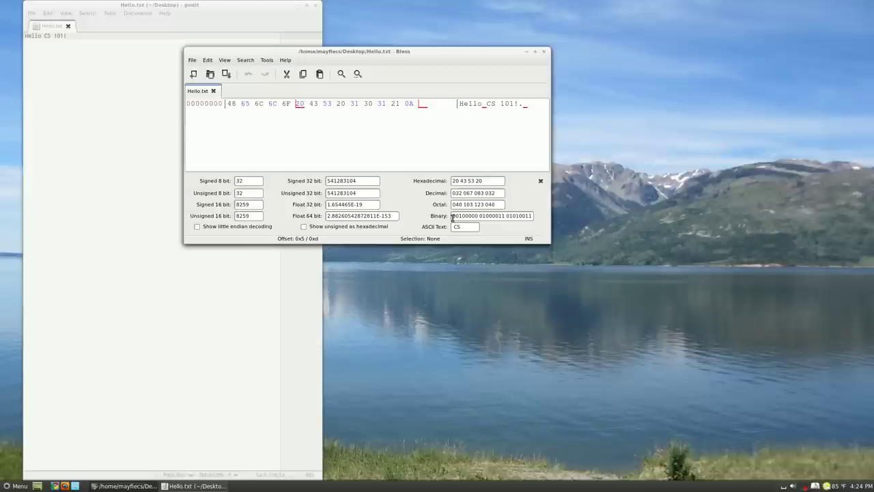
{"action": "left_click_drag", "start_coordinate": [452, 217], "coordinate": [548, 218]}
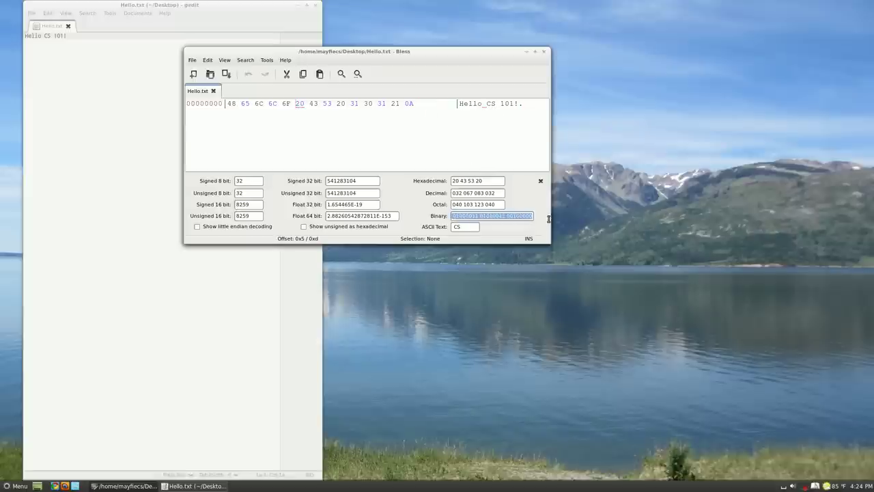
{"action": "left_click", "coordinate": [502, 218]}
{"action": "key", "text": "Home"}
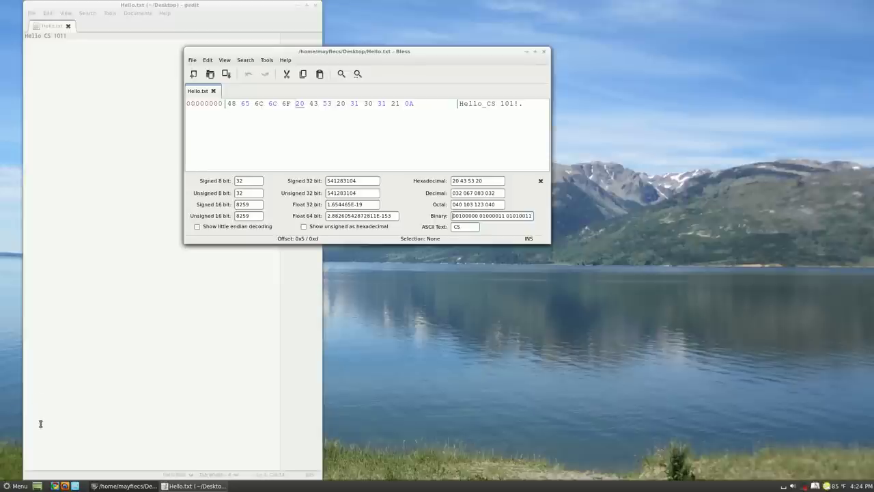
Search Google Images for 'ascii' in Chrome and preview the Wikimedia ASCII TABLE chart.
{"action": "left_click", "coordinate": [55, 486]}
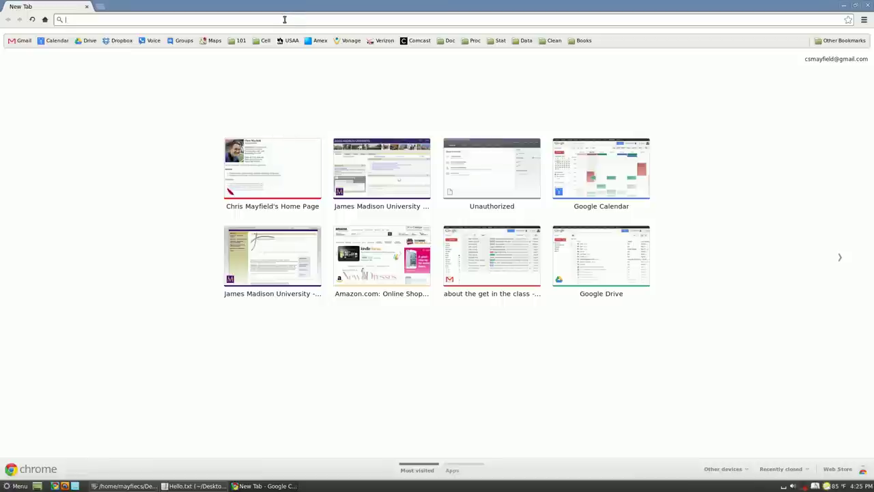
{"action": "type", "text": "ascii"}
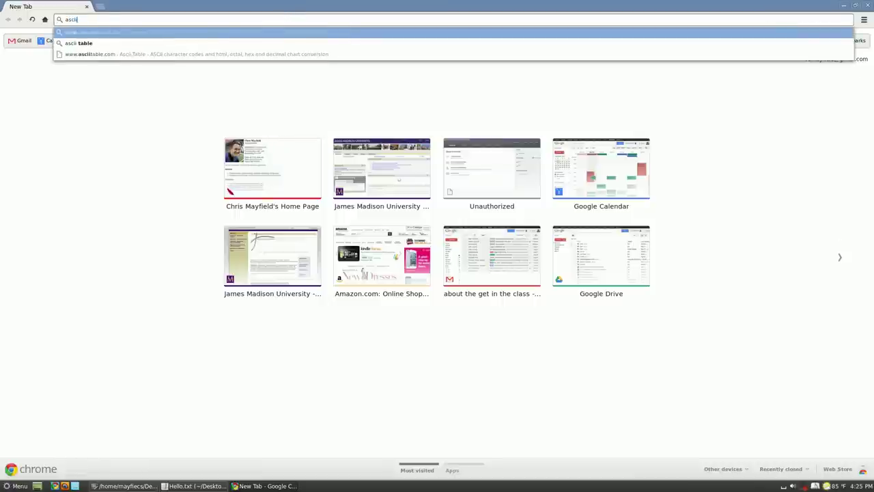
{"action": "key", "text": "Return"}
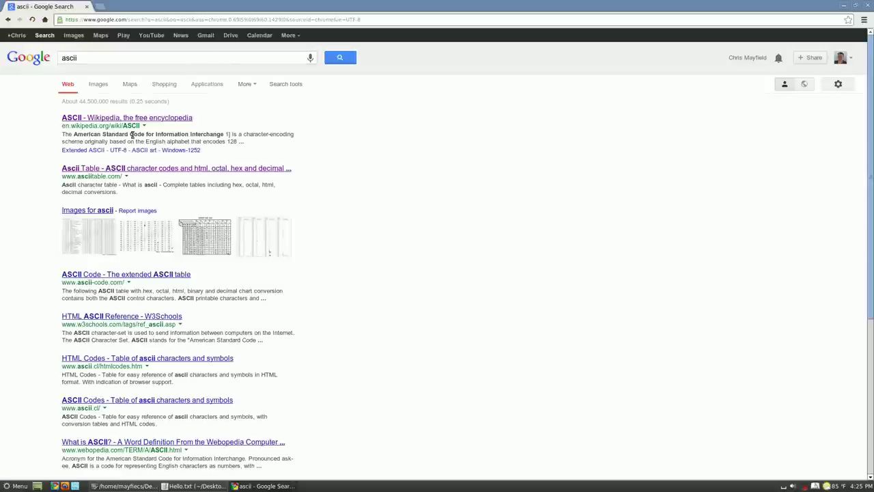
{"action": "left_click", "coordinate": [97, 210]}
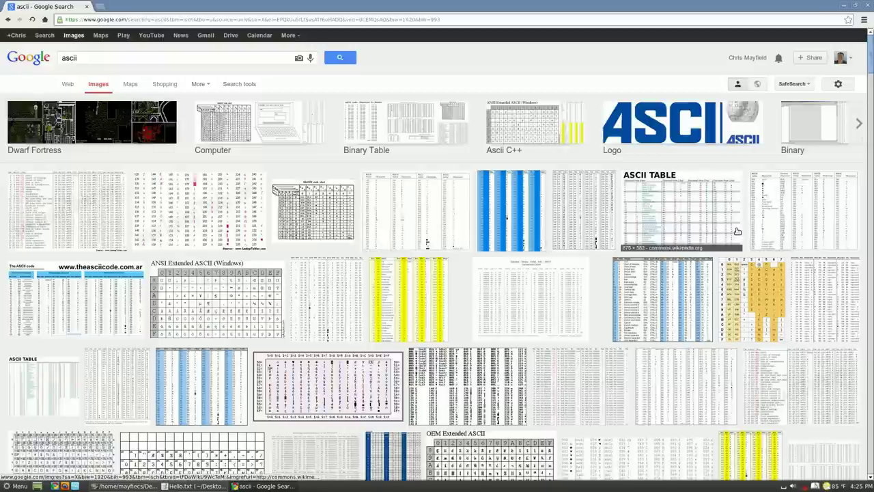
{"action": "left_click", "coordinate": [689, 229]}
View the original ASCII table image, then return to the Hello.txt hex view.
{"action": "left_click", "coordinate": [645, 241]}
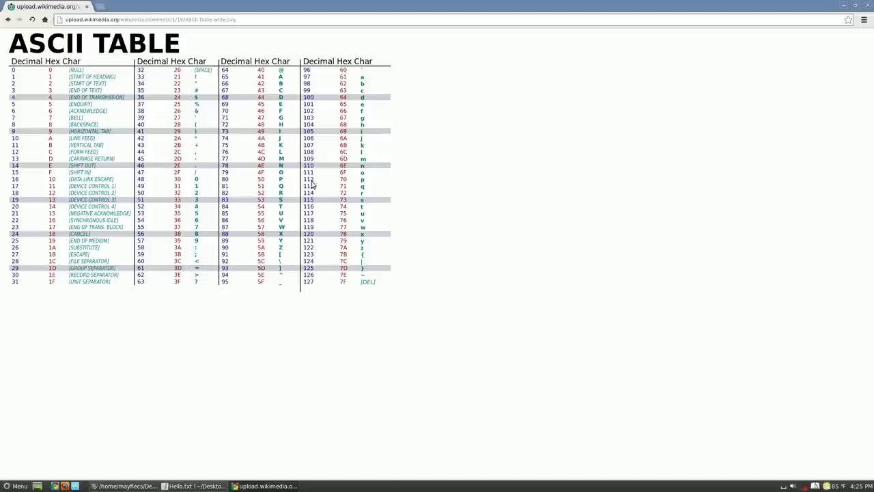
{"action": "left_click", "coordinate": [184, 485]}
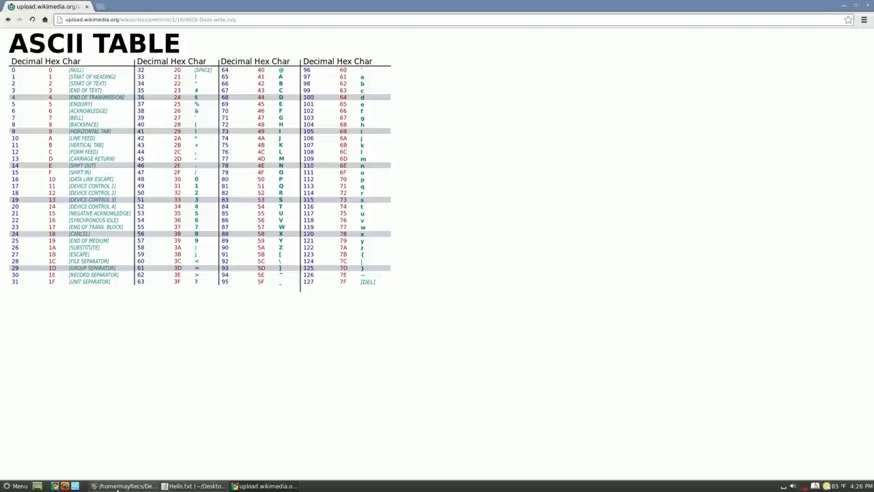
Place the hex editor beside the ASCII table and inspect Hello.txt from byte 48, selecting all 14 bytes.
{"action": "left_click_drag", "start_coordinate": [291, 52], "coordinate": [521, 66]}
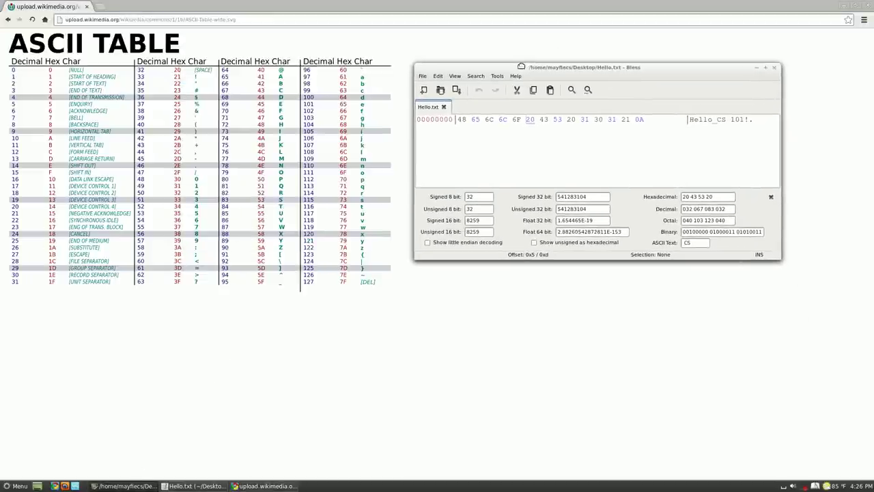
{"action": "left_click", "coordinate": [461, 120]}
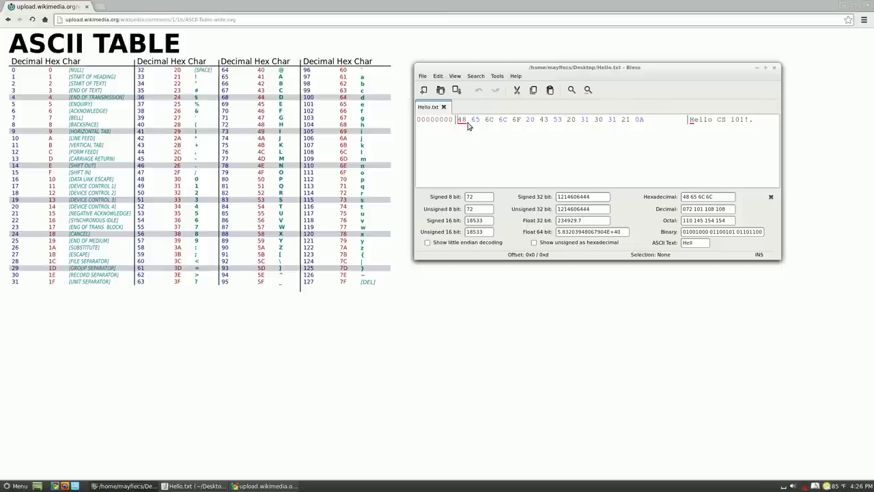
{"action": "key", "text": "ctrl+a"}
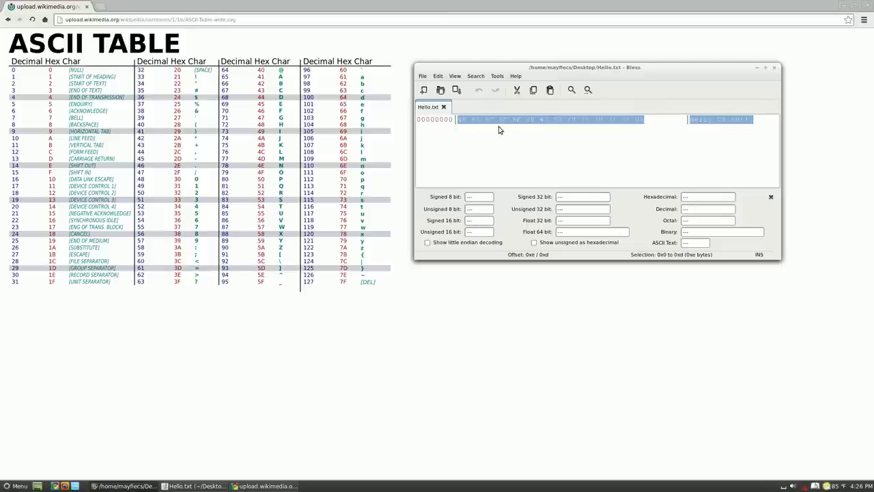
{"action": "left_click", "coordinate": [611, 130]}
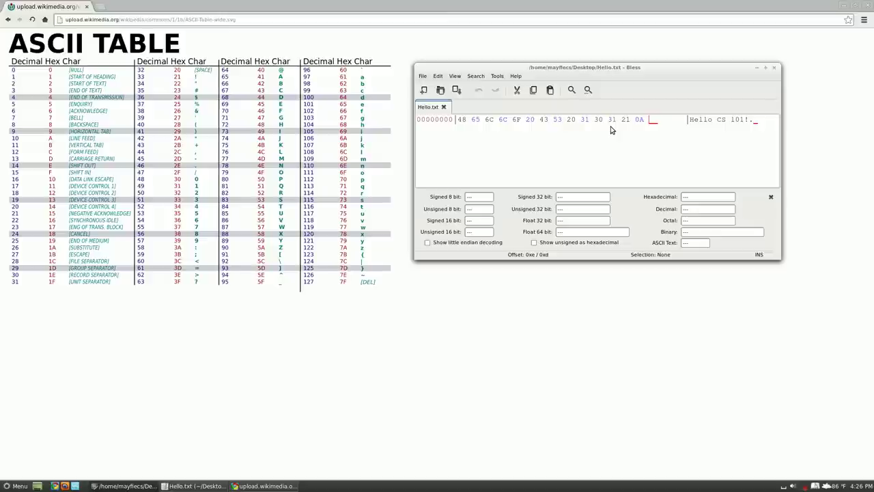
{"action": "left_click", "coordinate": [691, 120]}
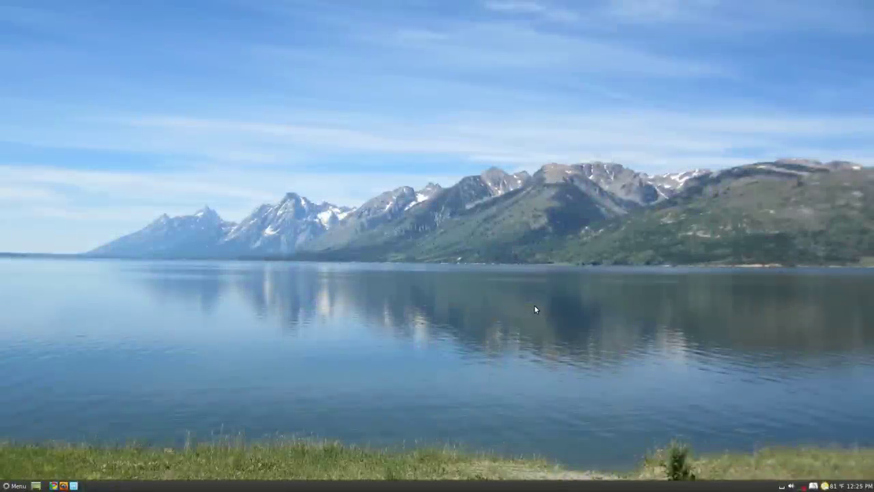
Search 'logisim' in Chrome and go from the Logisim homepage to its download page.
{"action": "left_click", "coordinate": [54, 486]}
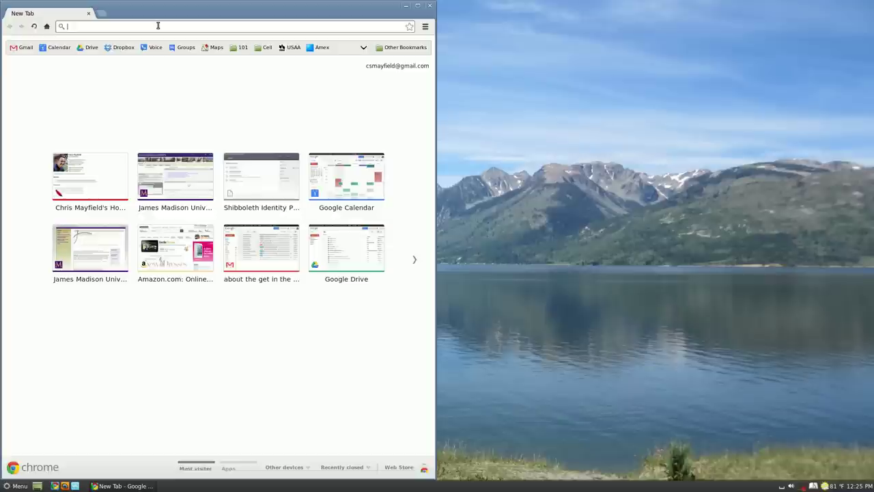
{"action": "type", "text": "logisim"}
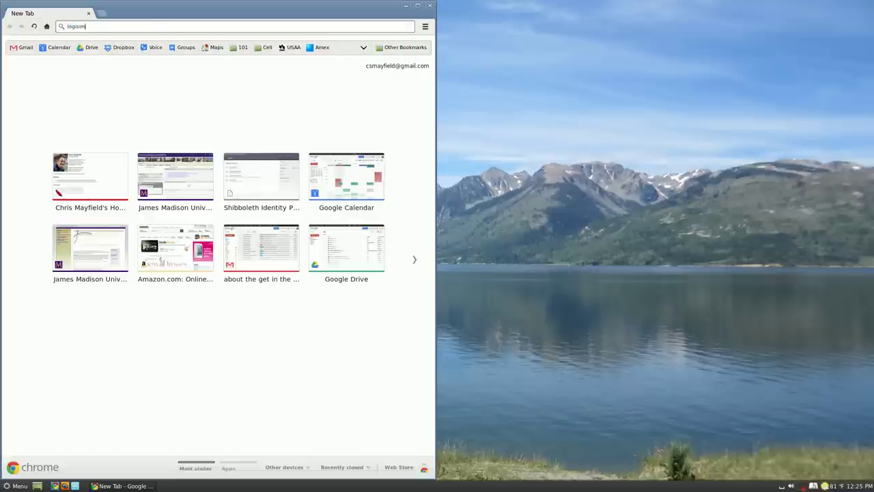
{"action": "key", "text": "Return"}
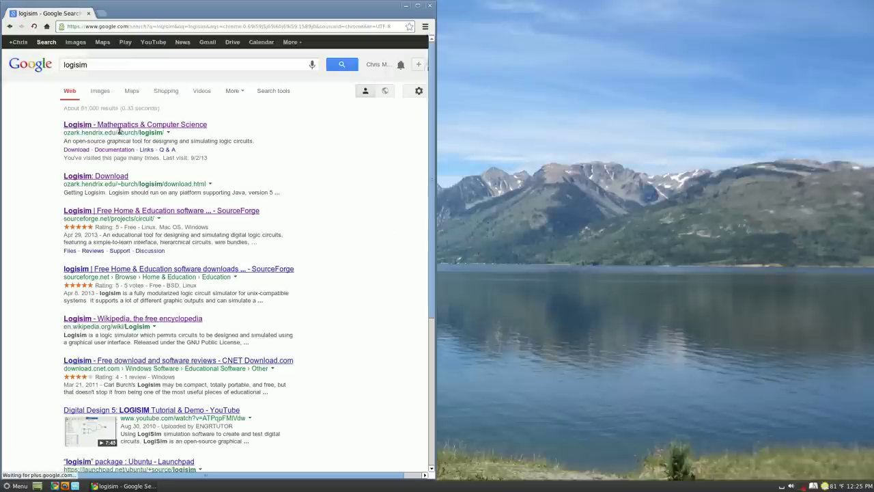
{"action": "left_click", "coordinate": [120, 127]}
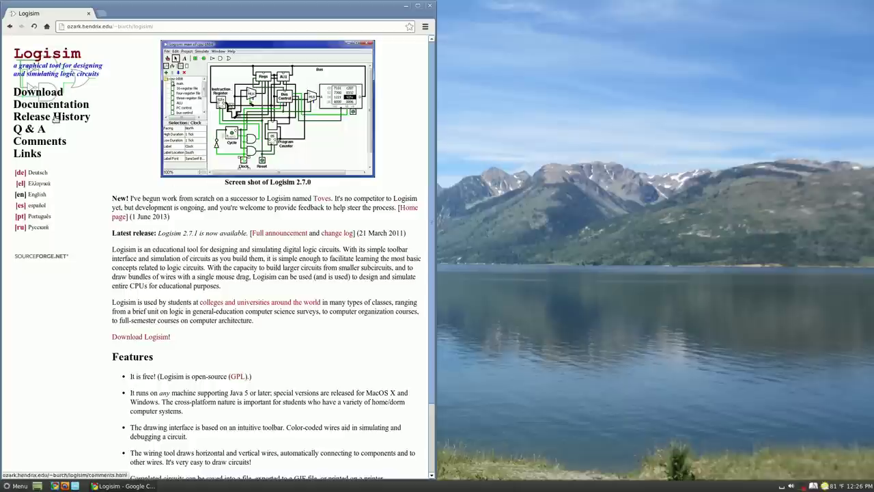
{"action": "left_click", "coordinate": [60, 94]}
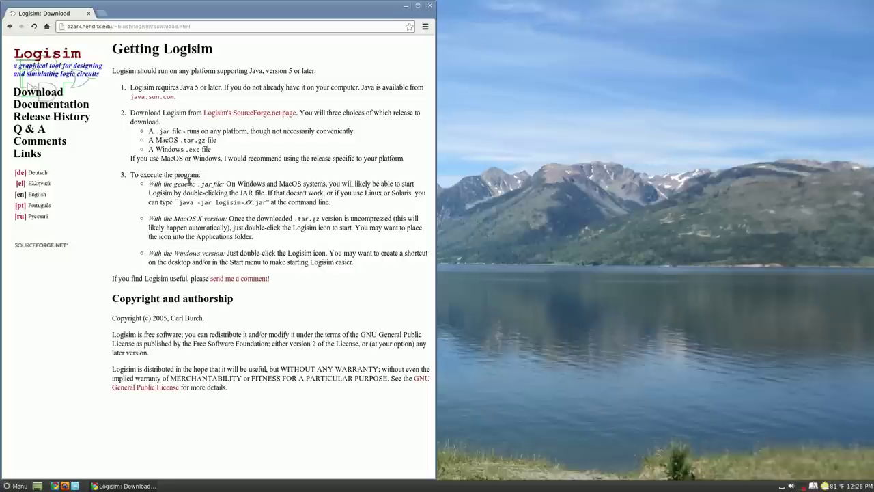
Launch Logisim via a 'logi' menu search and move its window to the right.
{"action": "left_click", "coordinate": [24, 486]}
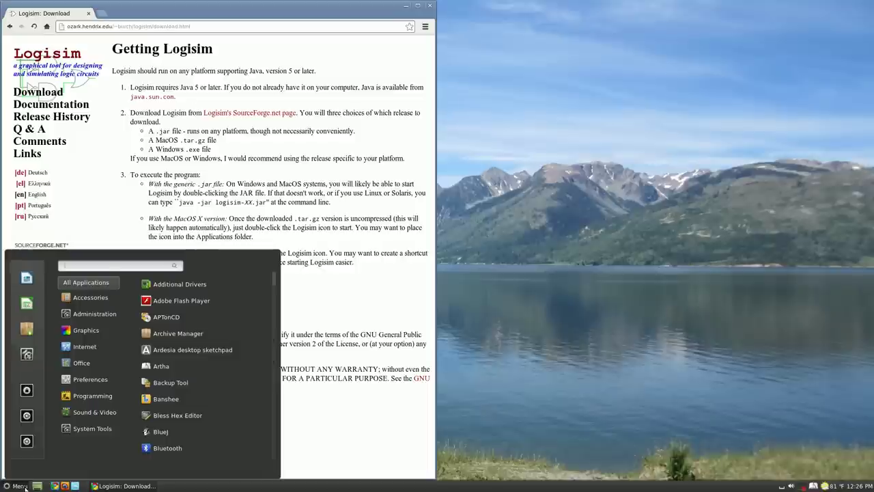
{"action": "type", "text": "logi"}
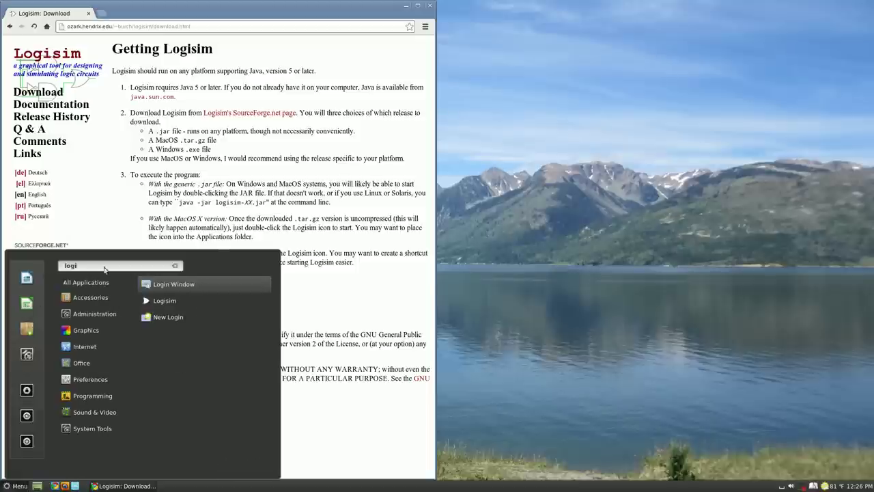
{"action": "left_click", "coordinate": [165, 300]}
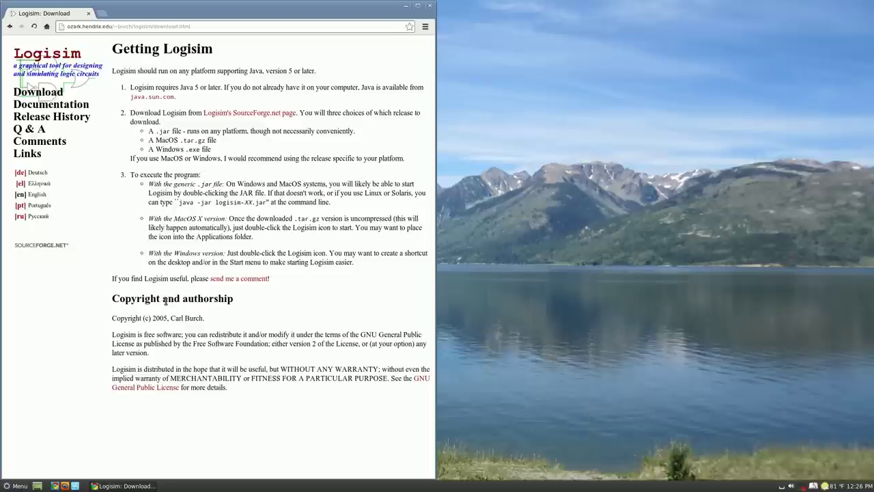
{"action": "left_click_drag", "start_coordinate": [271, 9], "coordinate": [536, 97]}
Bring Chrome forward and open the 2.7.x Beginner's Tutorial from Logisim's Documentation page.
{"action": "left_click", "coordinate": [209, 137]}
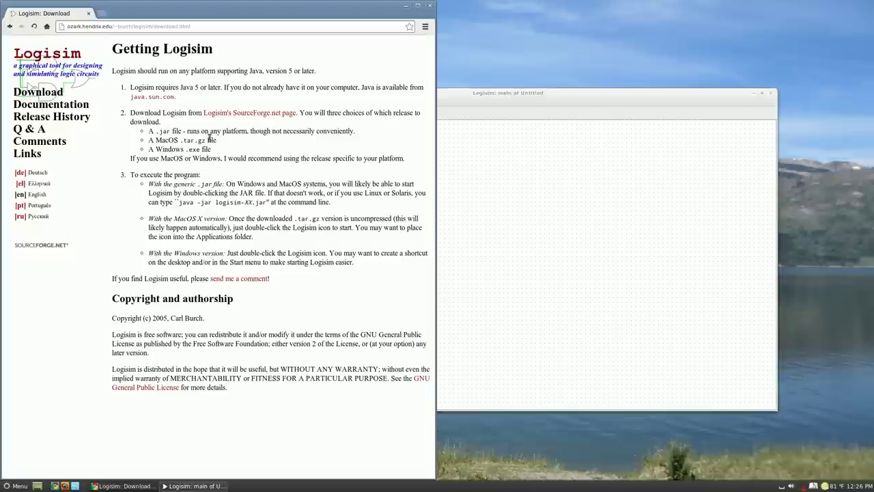
{"action": "left_click", "coordinate": [54, 108]}
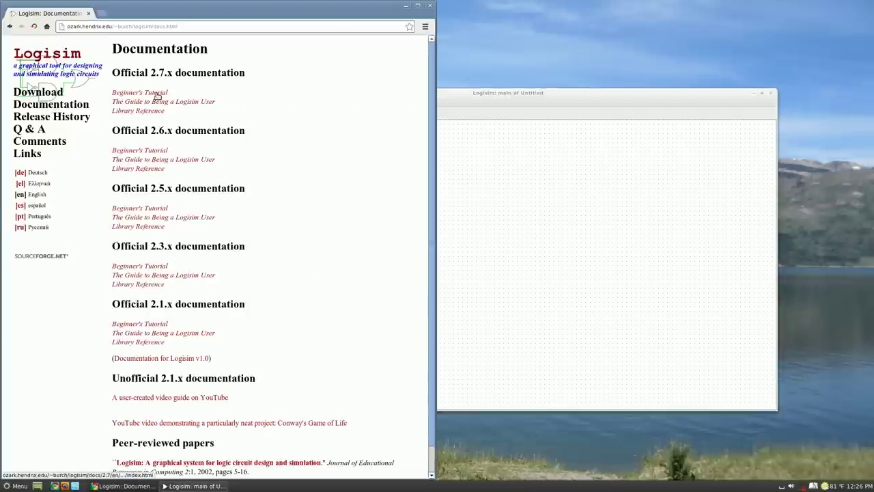
{"action": "left_click", "coordinate": [158, 96]}
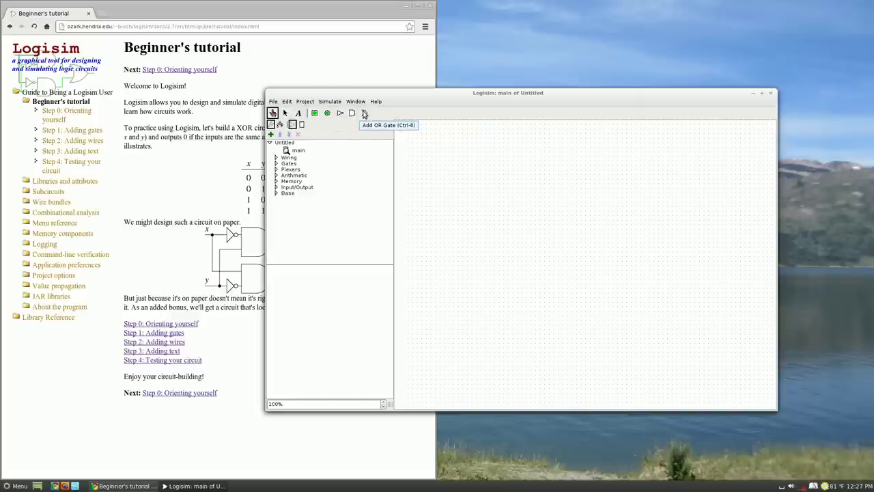
Add the text labels 'Study hard' and 'Come to class' near the canvas top-left.
{"action": "left_click", "coordinate": [298, 112]}
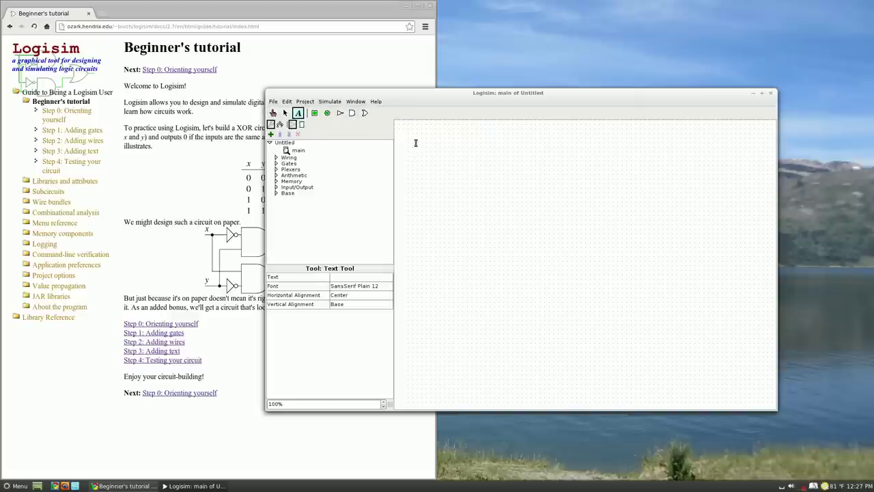
{"action": "left_click", "coordinate": [415, 141]}
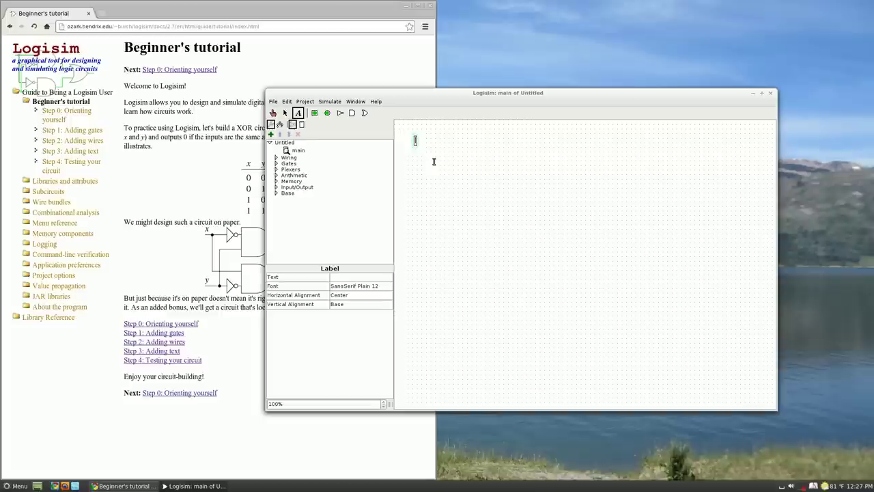
{"action": "type", "text": "Study hard"}
{"action": "left_click", "coordinate": [402, 159]}
{"action": "type", "text": "Come to clas"}
{"action": "type", "text": "s"}
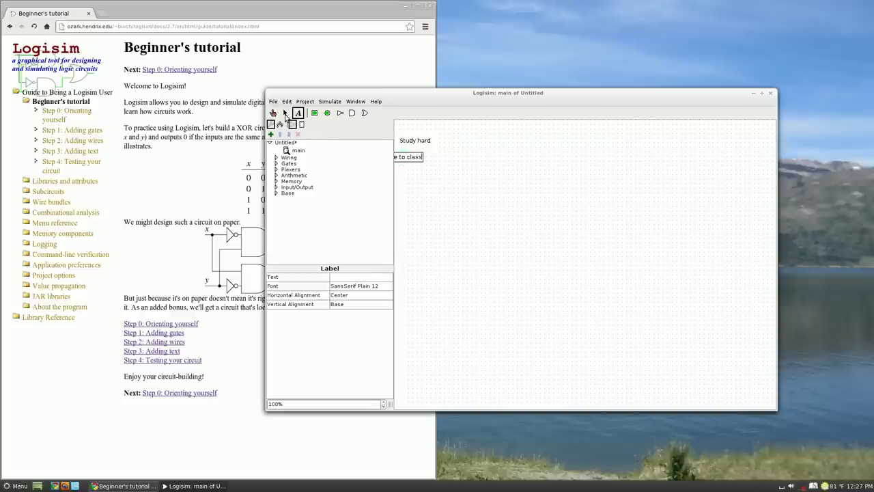
Nudge the 'Come to class' label slightly right to line it up under 'Study hard'.
{"action": "left_click", "coordinate": [286, 114]}
{"action": "left_click", "coordinate": [411, 158]}
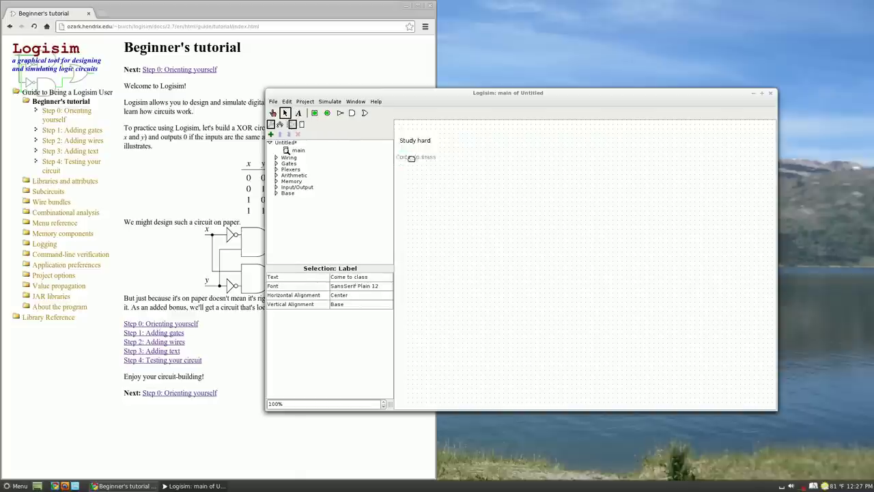
{"action": "left_click_drag", "start_coordinate": [411, 159], "coordinate": [417, 159]}
{"action": "left_click", "coordinate": [422, 141]}
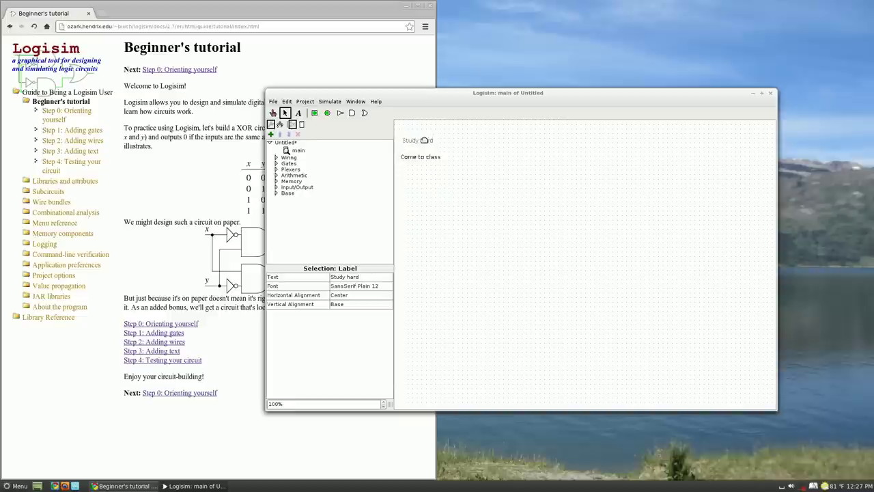
{"action": "left_click", "coordinate": [436, 192]}
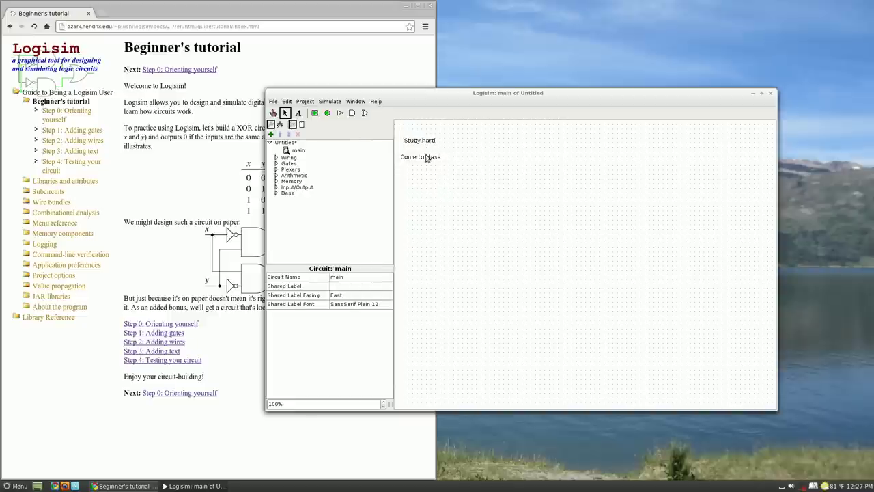
{"action": "left_click", "coordinate": [352, 113]}
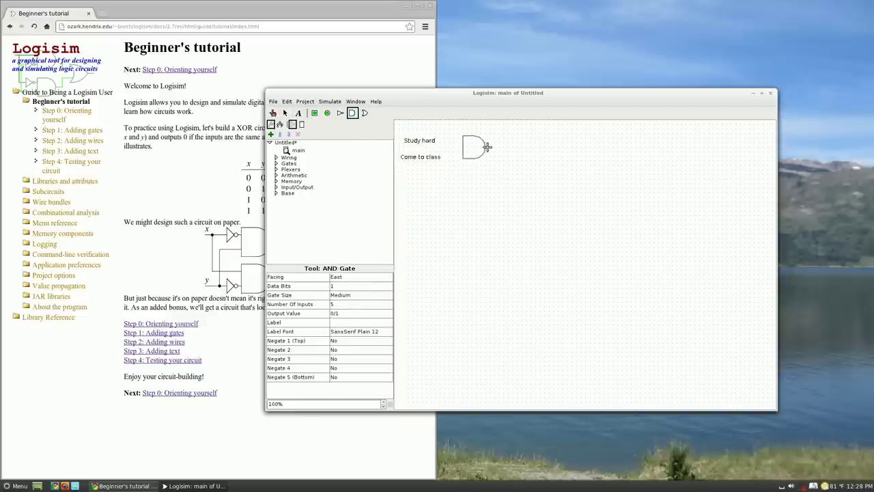
Place an AND gate right of the labels and an input pin beside each label, aligned.
{"action": "left_click", "coordinate": [488, 147]}
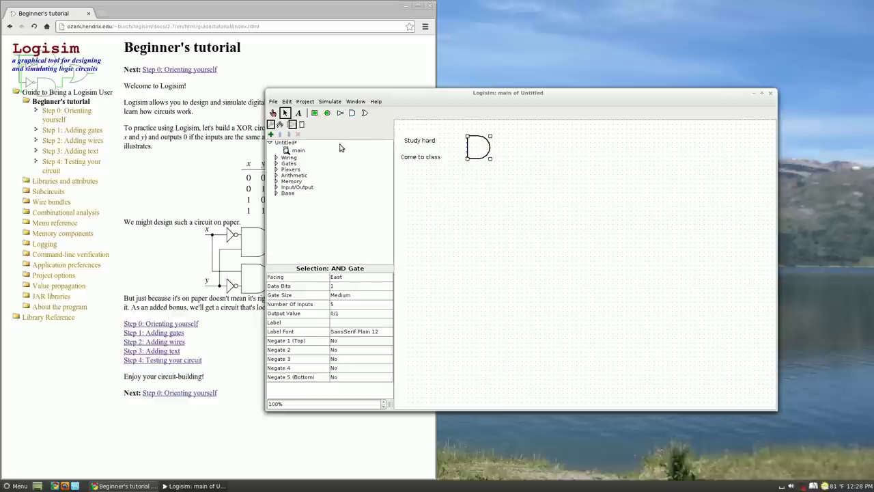
{"action": "left_click", "coordinate": [314, 114]}
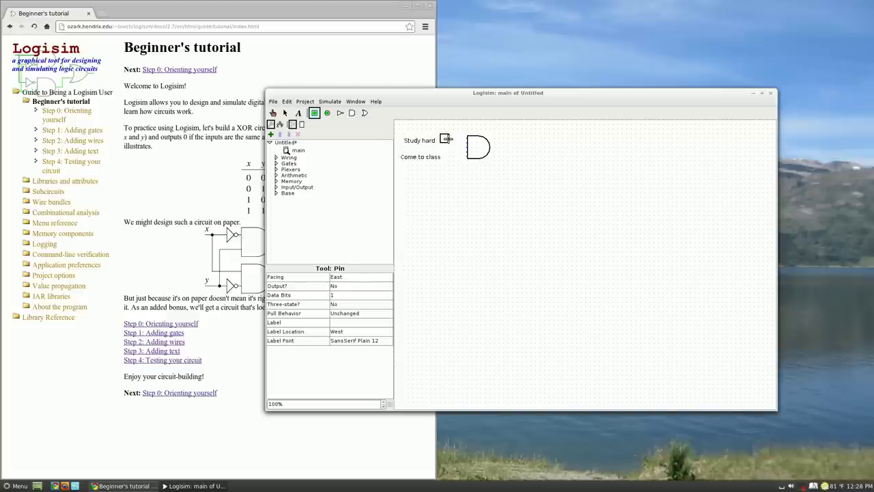
{"action": "left_click", "coordinate": [444, 140]}
{"action": "left_click", "coordinate": [315, 113]}
{"action": "left_click", "coordinate": [449, 157]}
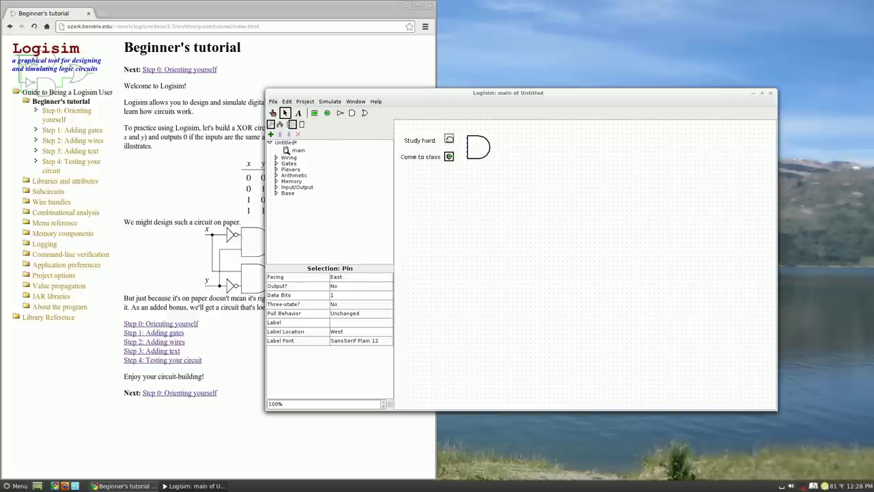
{"action": "left_click_drag", "start_coordinate": [444, 140], "coordinate": [448, 139]}
Move the AND gate further right and wire the Study hard pin to its upper input.
{"action": "left_click", "coordinate": [481, 149]}
{"action": "left_click_drag", "start_coordinate": [481, 149], "coordinate": [497, 149]}
{"action": "left_click", "coordinate": [468, 150]}
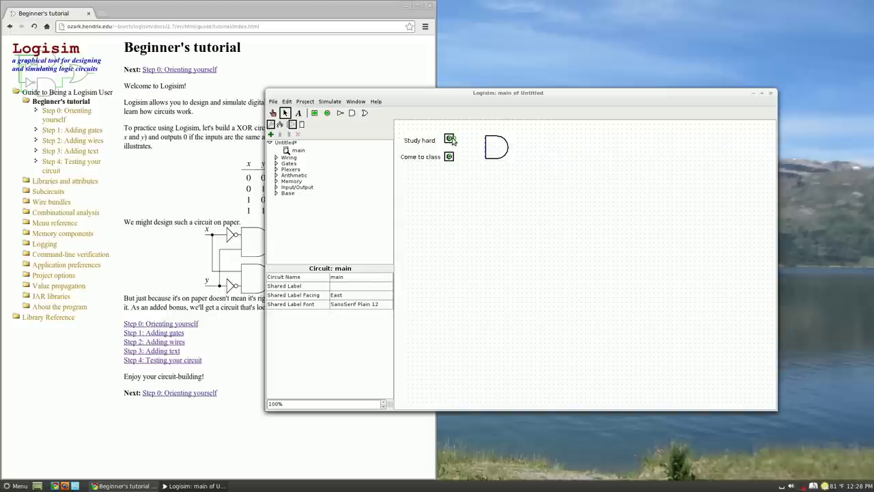
{"action": "left_click_drag", "start_coordinate": [454, 140], "coordinate": [536, 147]}
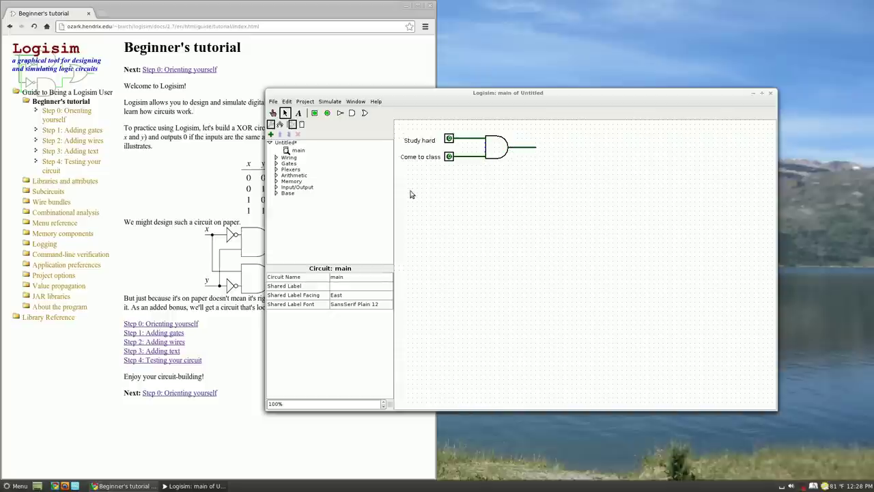
Place an output pin at the AND gate's output.
{"action": "left_click", "coordinate": [327, 114]}
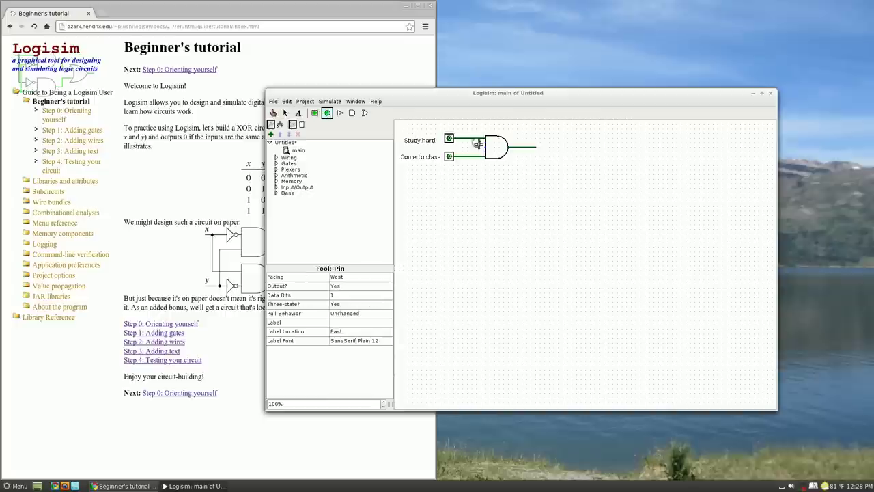
{"action": "left_click", "coordinate": [535, 146]}
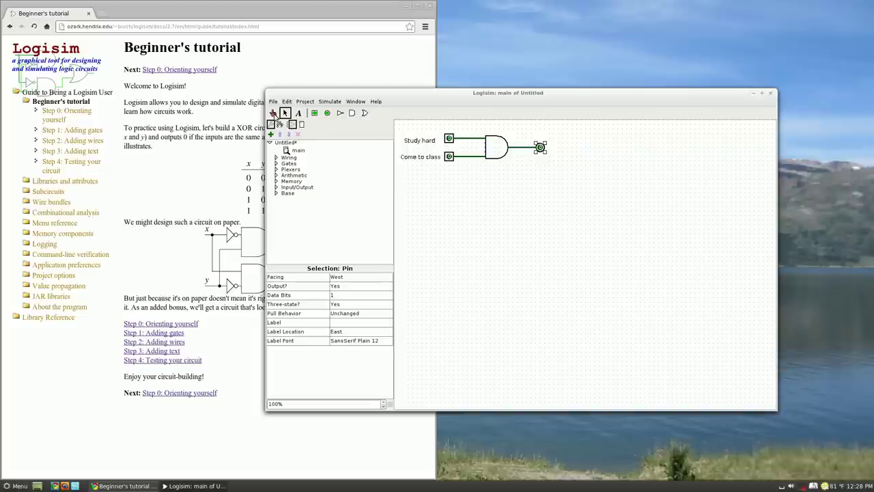
{"action": "left_click", "coordinate": [273, 113]}
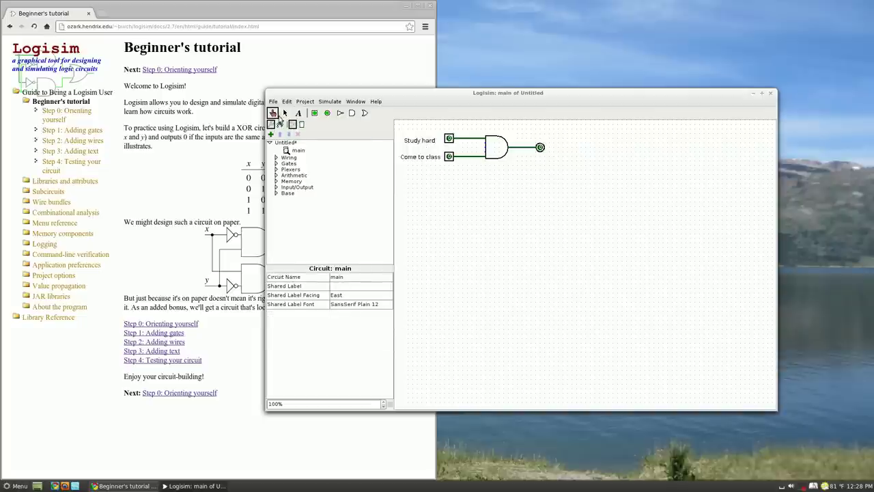
Toggle Study hard and Come to class on and off to check the AND output.
{"action": "left_click", "coordinate": [450, 139]}
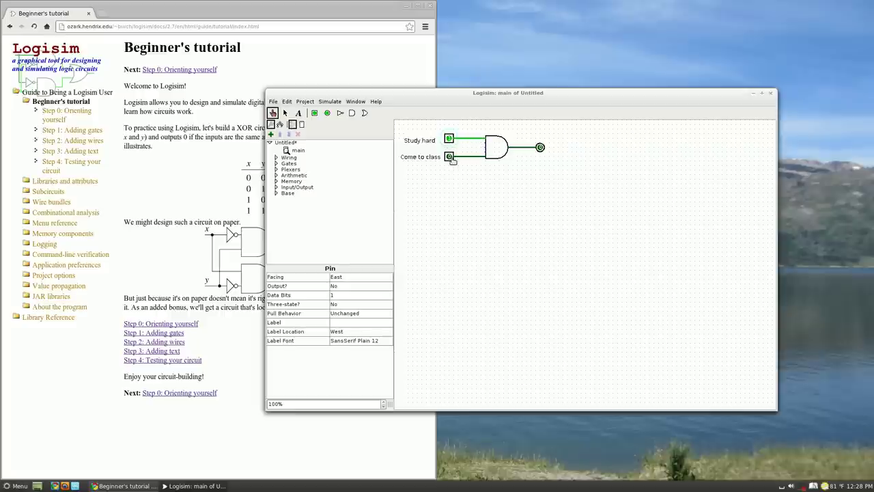
{"action": "left_click", "coordinate": [449, 157]}
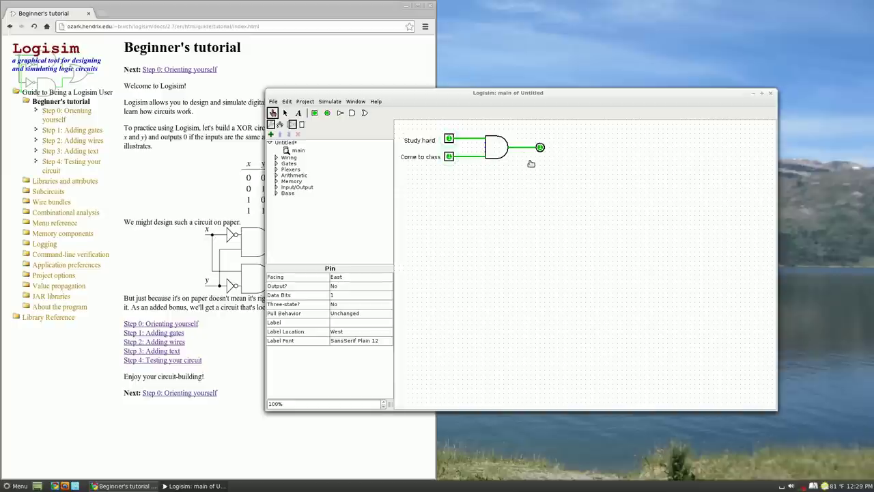
{"action": "left_click", "coordinate": [449, 139]}
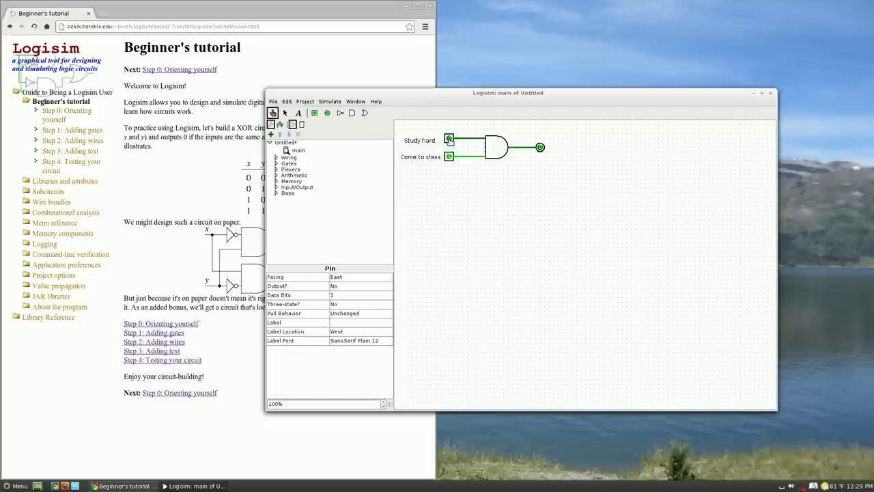
{"action": "left_click", "coordinate": [449, 139]}
{"action": "left_click", "coordinate": [449, 156]}
{"action": "left_click", "coordinate": [449, 156]}
Delete the AND output wire, move the output pin down, and place an OR gate before it.
{"action": "left_click", "coordinate": [285, 113]}
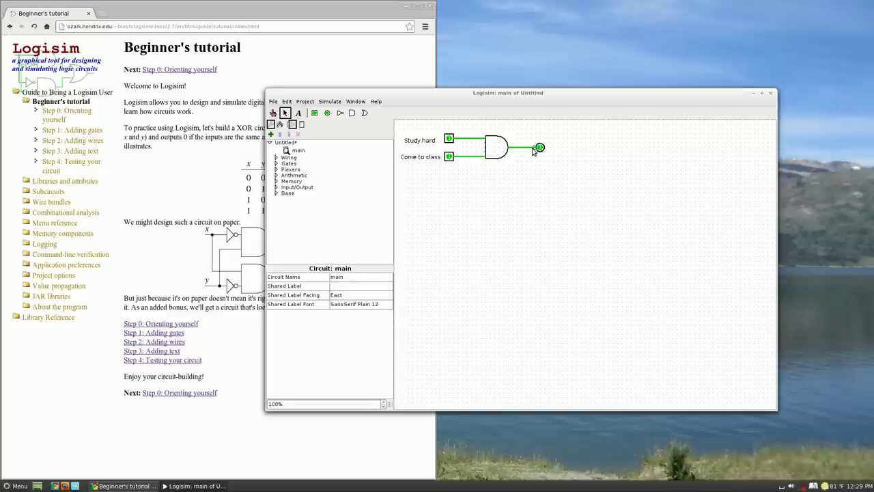
{"action": "left_click", "coordinate": [529, 147]}
{"action": "key", "text": "Delete"}
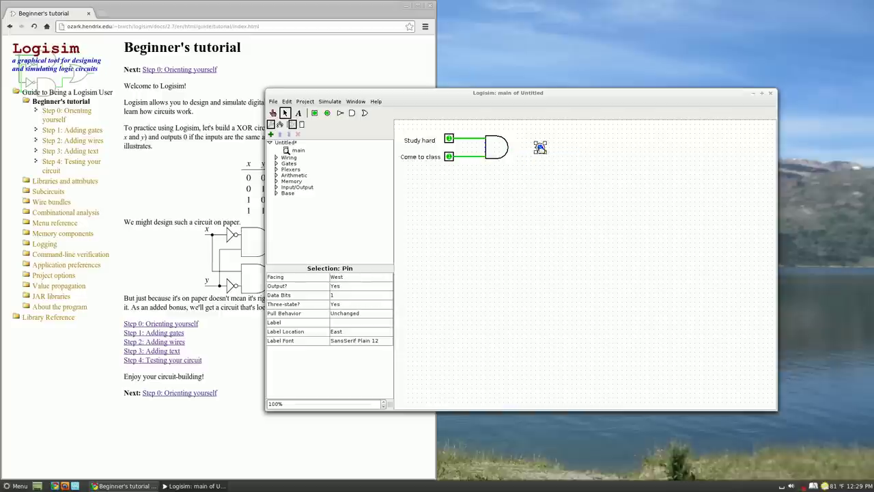
{"action": "left_click_drag", "start_coordinate": [540, 152], "coordinate": [576, 201]}
{"action": "left_click", "coordinate": [550, 182]}
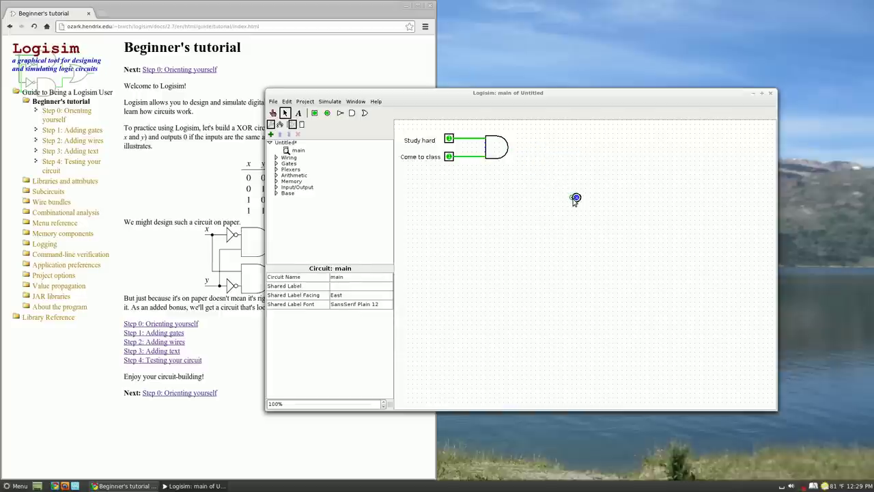
{"action": "left_click", "coordinate": [364, 113]}
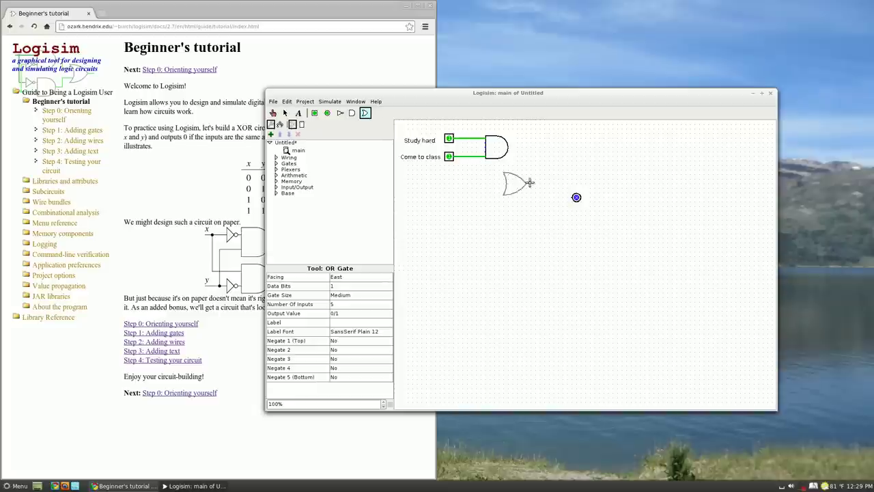
{"action": "left_click", "coordinate": [540, 184]}
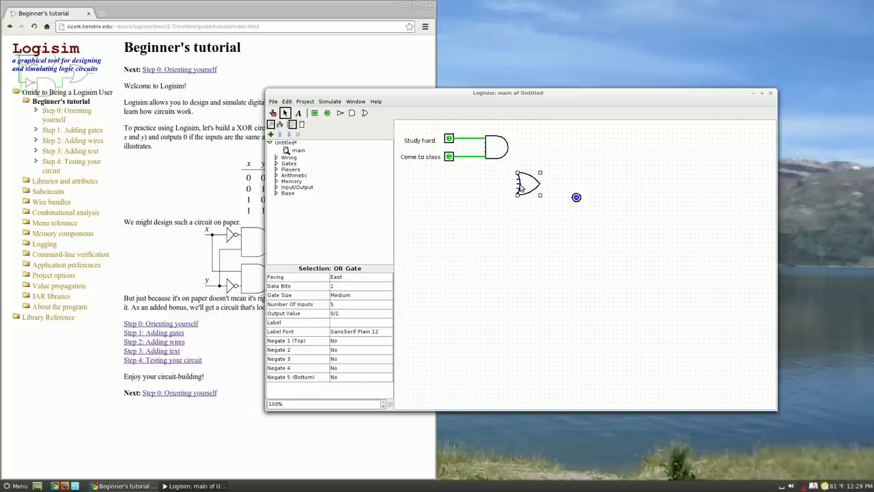
{"action": "left_click", "coordinate": [585, 183]}
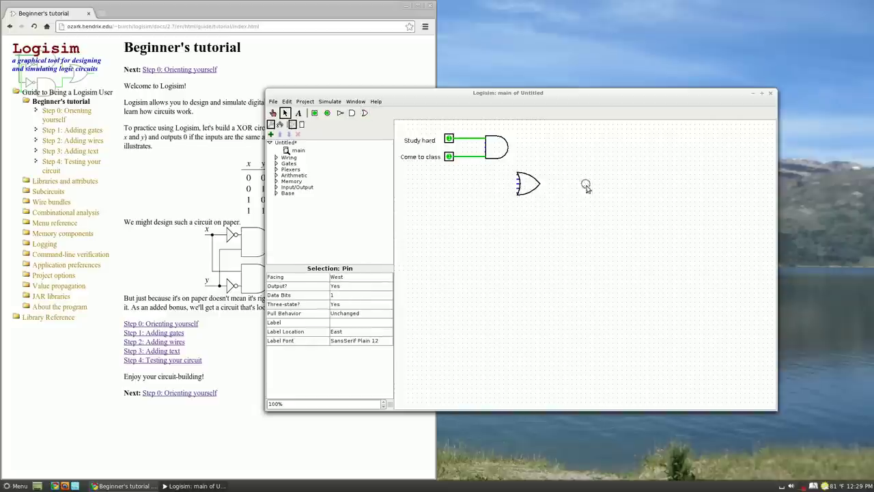
Label the output pin 'Get an A'.
{"action": "left_click", "coordinate": [298, 112]}
{"action": "left_click", "coordinate": [591, 183]}
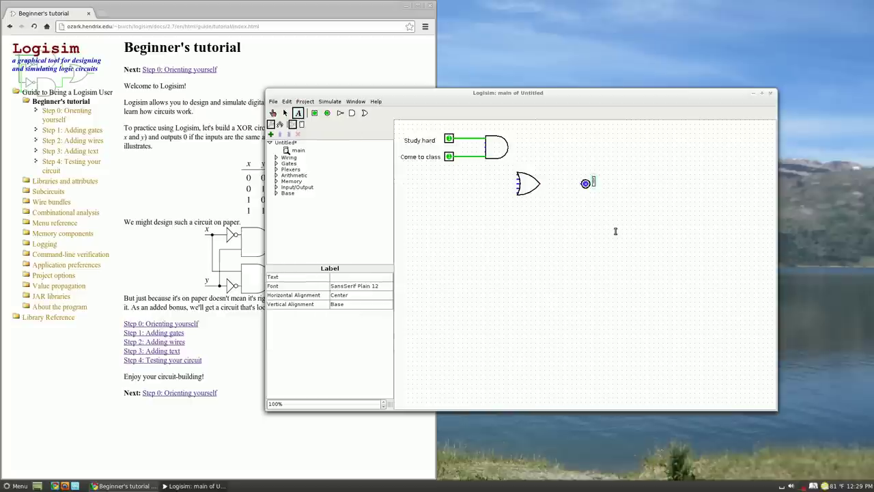
{"action": "type", "text": "Get an A"}
{"action": "left_click", "coordinate": [285, 112]}
{"action": "left_click_drag", "start_coordinate": [600, 185], "coordinate": [613, 184]}
{"action": "left_click", "coordinate": [557, 216]}
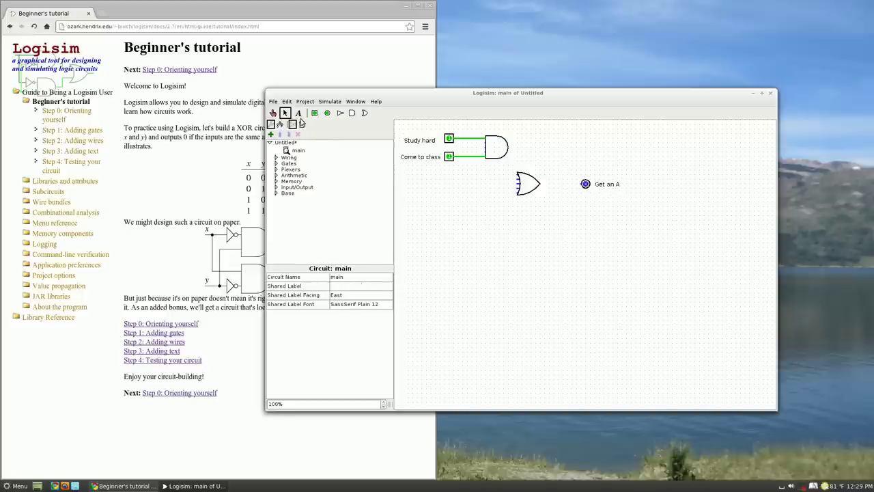
Add an input pin left of the OR gate labelled 'Already know'.
{"action": "left_click", "coordinate": [314, 113]}
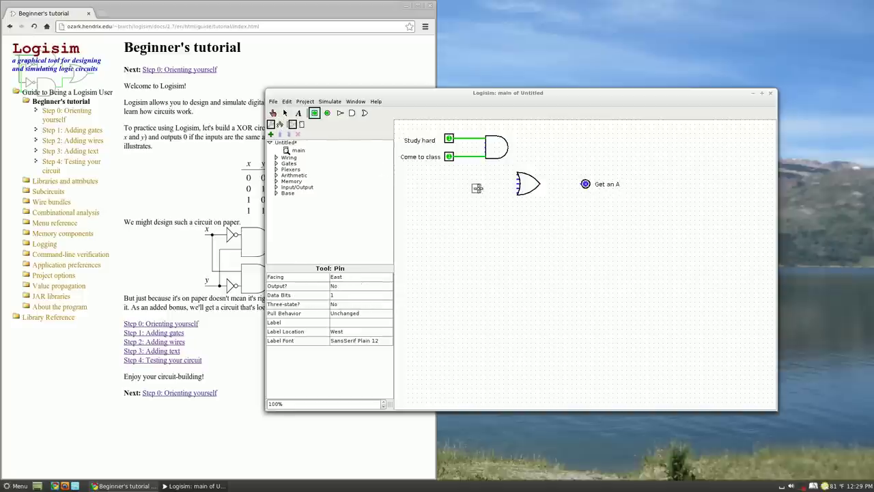
{"action": "left_click", "coordinate": [471, 192]}
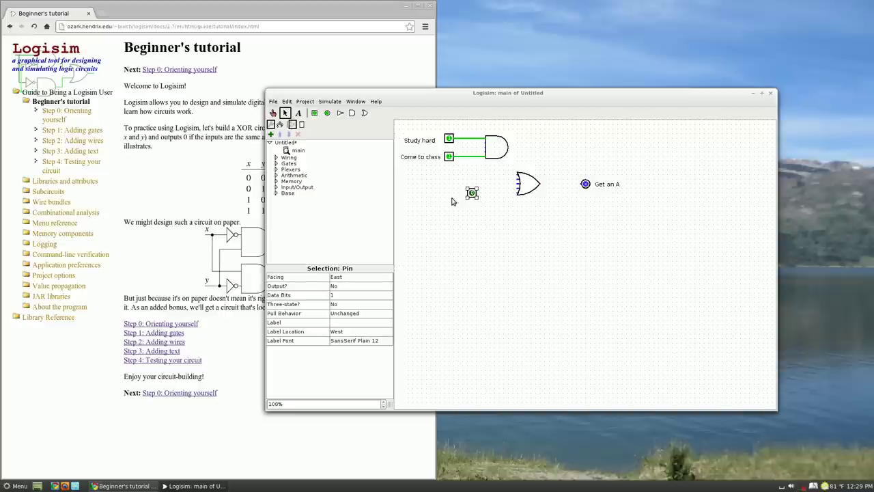
{"action": "left_click", "coordinate": [300, 114]}
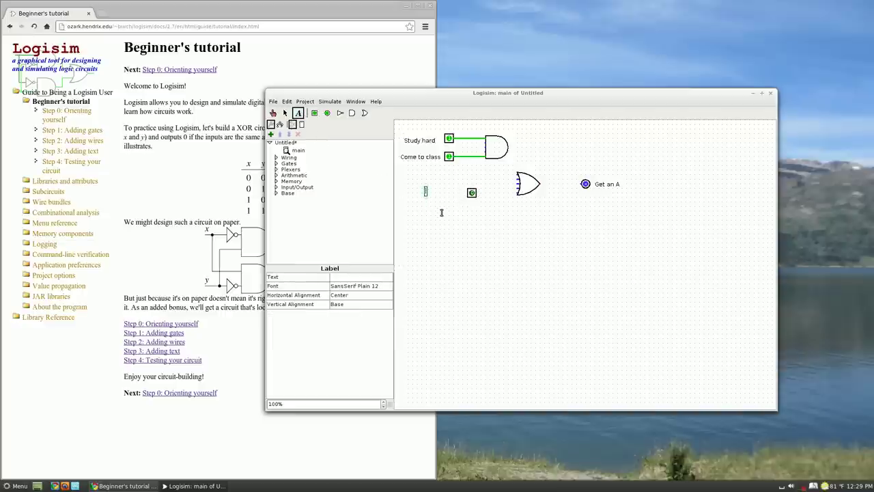
{"action": "type", "text": "Already know"}
{"action": "left_click", "coordinate": [285, 113]}
{"action": "left_click_drag", "start_coordinate": [424, 191], "coordinate": [439, 194]}
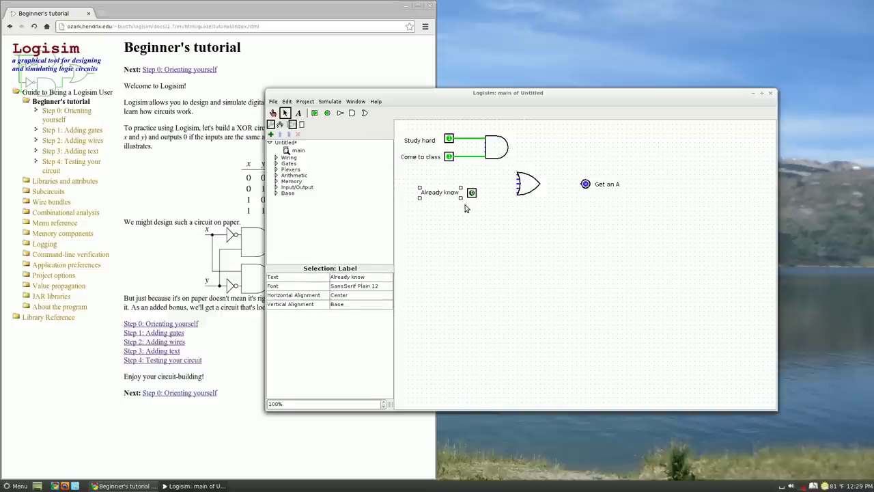
{"action": "left_click", "coordinate": [466, 208]}
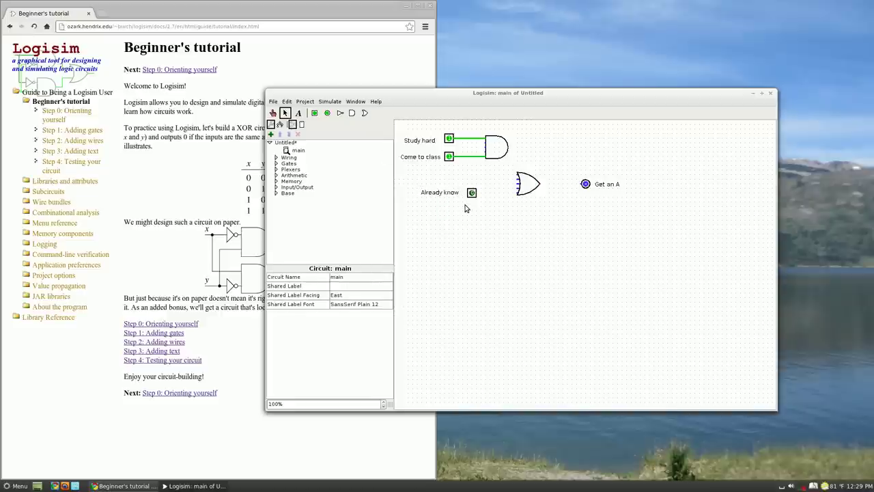
Shift the OR gate right, try wiring Already know to it, and remove the faulty wire.
{"action": "left_click_drag", "start_coordinate": [531, 193], "coordinate": [545, 193]}
{"action": "left_click", "coordinate": [531, 203]}
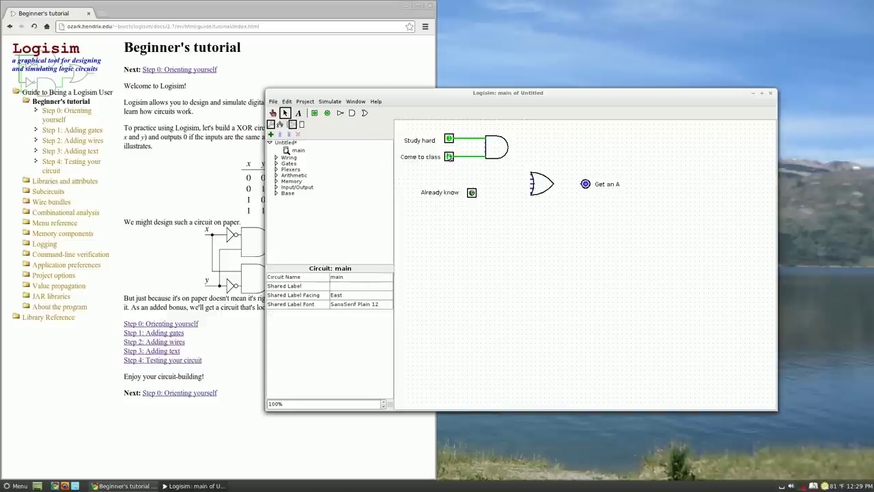
{"action": "mouse_move", "coordinate": [476, 193]}
{"action": "left_mouse_down"}
{"action": "mouse_move", "coordinate": [546, 197]}
{"action": "mouse_move", "coordinate": [535, 196]}
{"action": "left_mouse_up"}
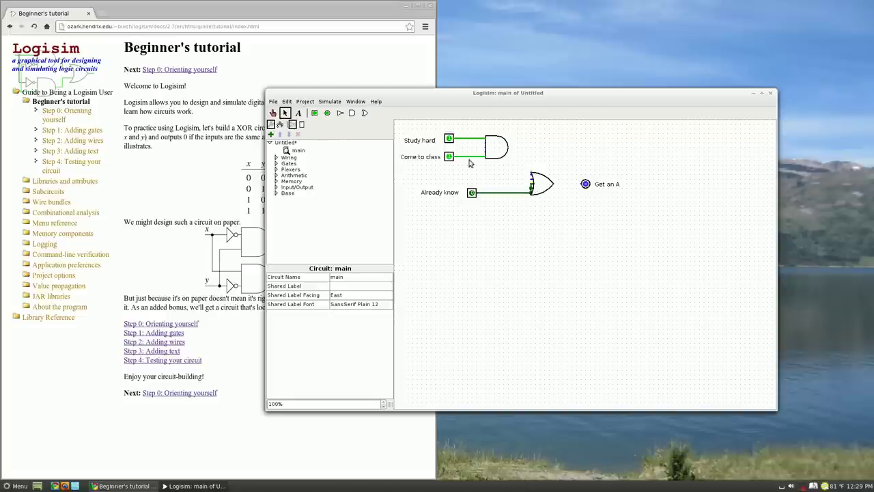
{"action": "left_click", "coordinate": [550, 190]}
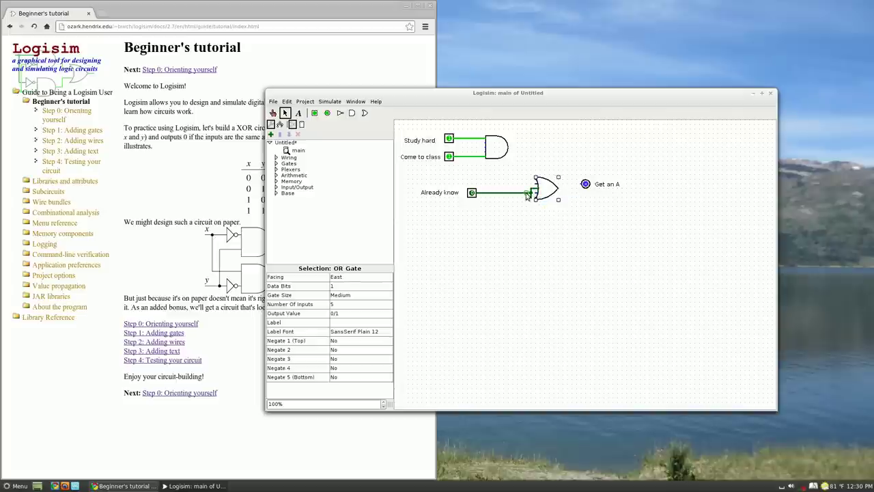
{"action": "right_click", "coordinate": [535, 194]}
{"action": "left_click", "coordinate": [540, 194]}
{"action": "right_click", "coordinate": [535, 194]}
{"action": "left_click", "coordinate": [537, 193]}
{"action": "right_click", "coordinate": [535, 195]}
{"action": "left_click", "coordinate": [537, 197]}
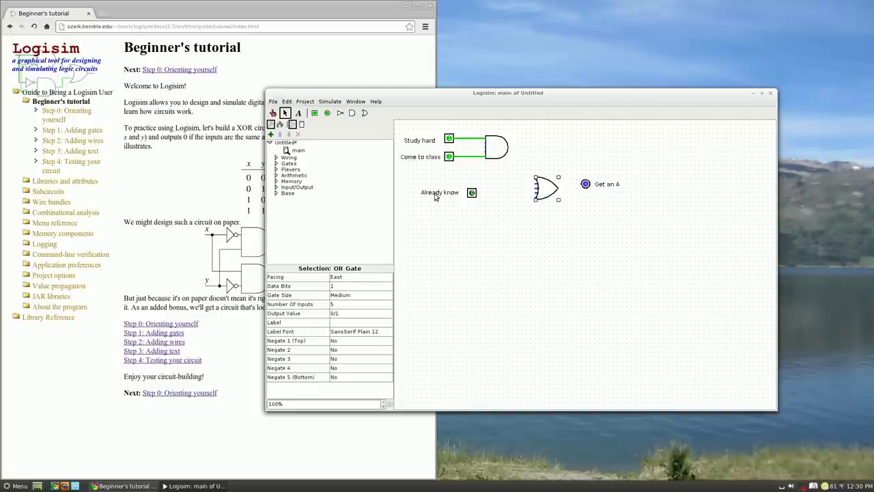
Wire Already know and the AND output into the OR gate, and the OR output to Get an A.
{"action": "left_click_drag", "start_coordinate": [476, 193], "coordinate": [535, 197]}
{"action": "mouse_move", "coordinate": [508, 147]}
{"action": "left_mouse_down"}
{"action": "mouse_move", "coordinate": [532, 188]}
{"action": "mouse_move", "coordinate": [535, 178]}
{"action": "left_mouse_up"}
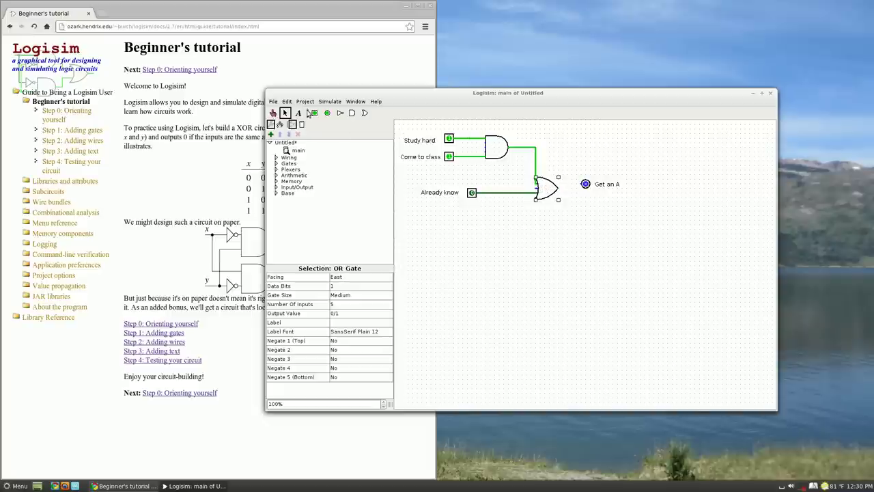
{"action": "mouse_move", "coordinate": [549, 192]}
{"action": "left_mouse_down"}
{"action": "mouse_move", "coordinate": [560, 195]}
{"action": "mouse_move", "coordinate": [544, 182]}
{"action": "left_mouse_up"}
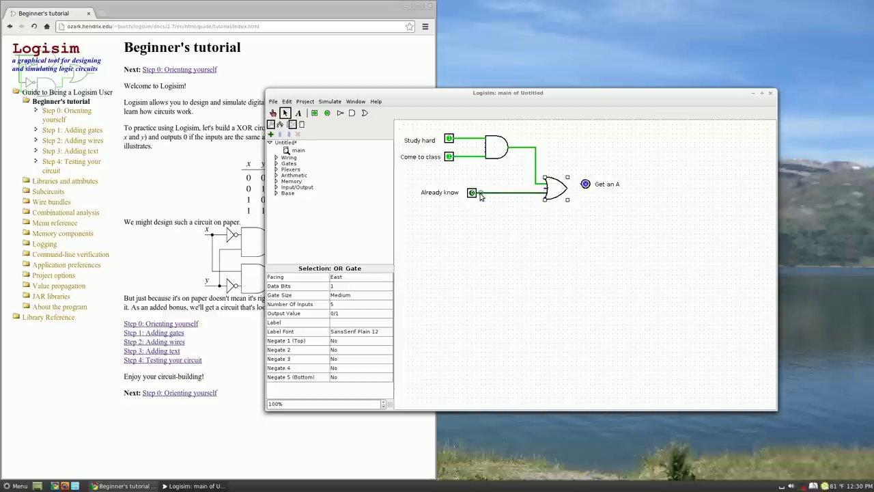
{"action": "left_click_drag", "start_coordinate": [569, 186], "coordinate": [584, 185]}
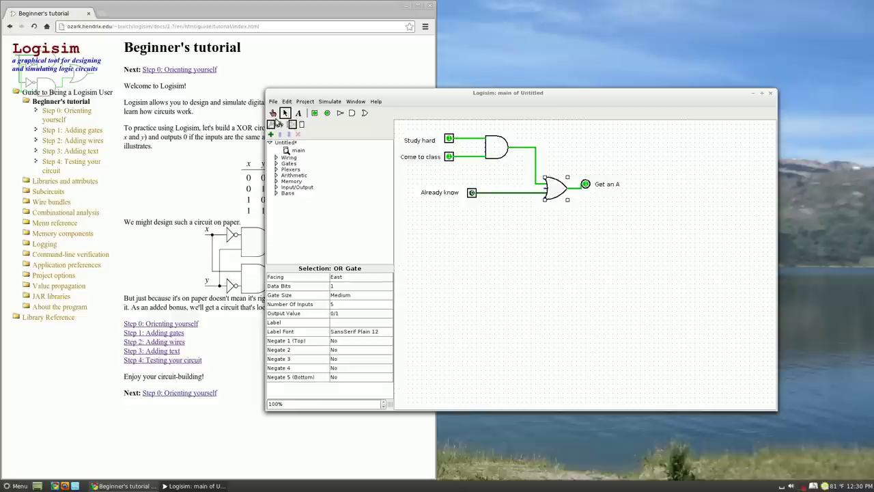
Toggle Study hard, Come to class and Already know through several combinations, watching Get an A.
{"action": "left_click", "coordinate": [273, 113]}
{"action": "left_click", "coordinate": [449, 139]}
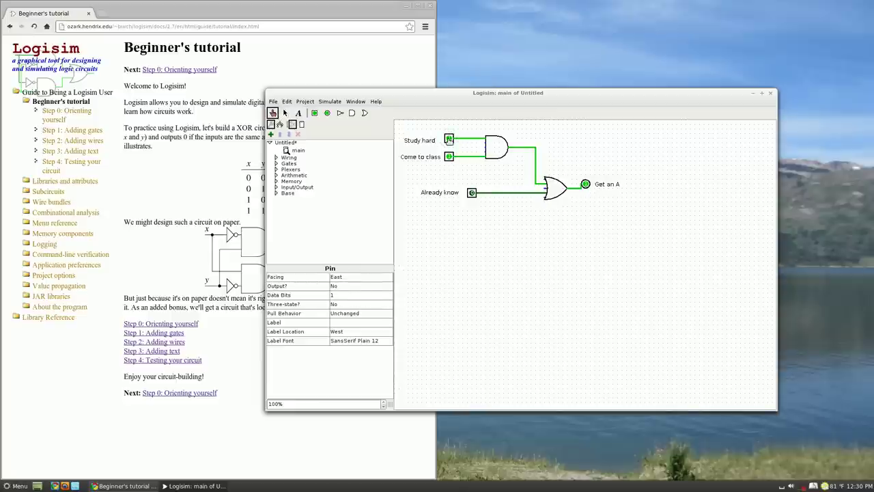
{"action": "left_click", "coordinate": [449, 139]}
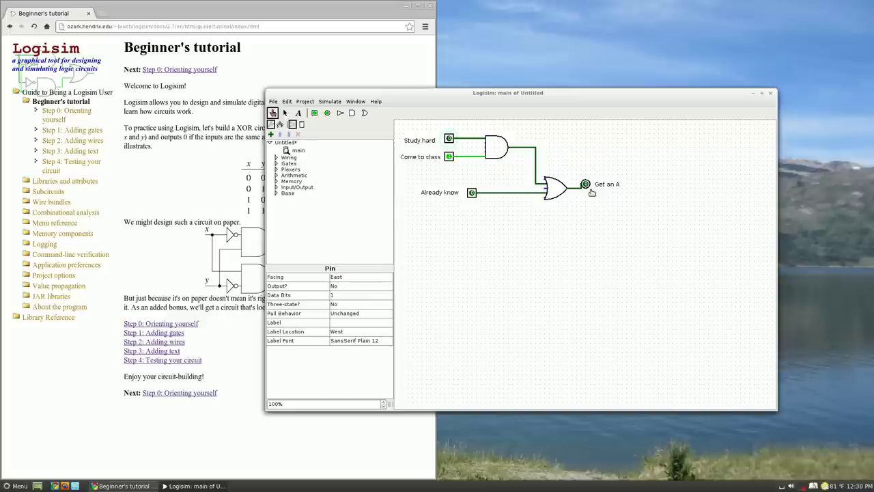
{"action": "left_click", "coordinate": [471, 193]}
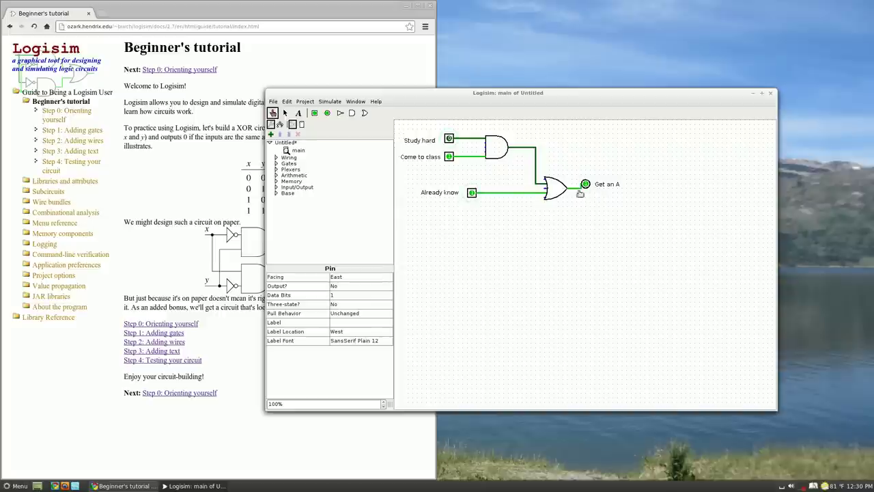
{"action": "left_click", "coordinate": [449, 157]}
{"action": "left_click", "coordinate": [471, 193]}
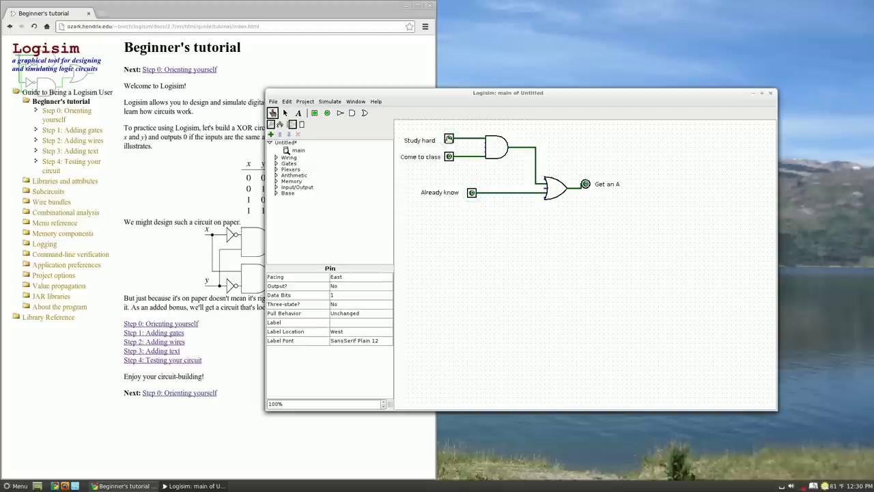
{"action": "left_click", "coordinate": [449, 139]}
{"action": "left_click", "coordinate": [449, 156]}
{"action": "left_click", "coordinate": [471, 193]}
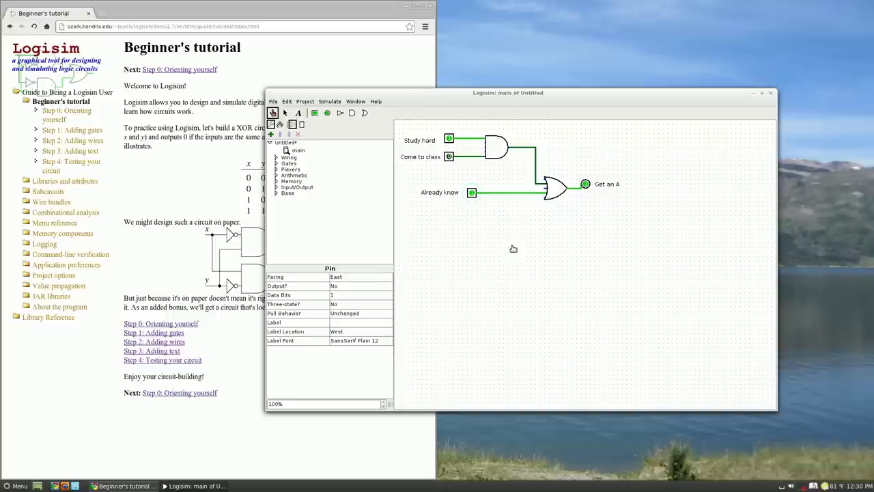
{"action": "left_click", "coordinate": [471, 193]}
{"action": "left_click", "coordinate": [448, 156]}
{"action": "left_click", "coordinate": [449, 138]}
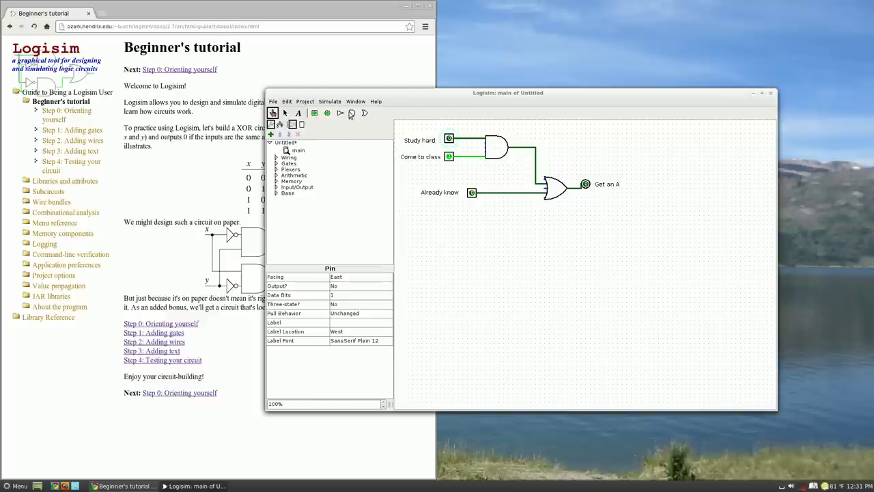
Place an AND gate below the first circuit and set its Facing to West.
{"action": "left_click", "coordinate": [352, 113]}
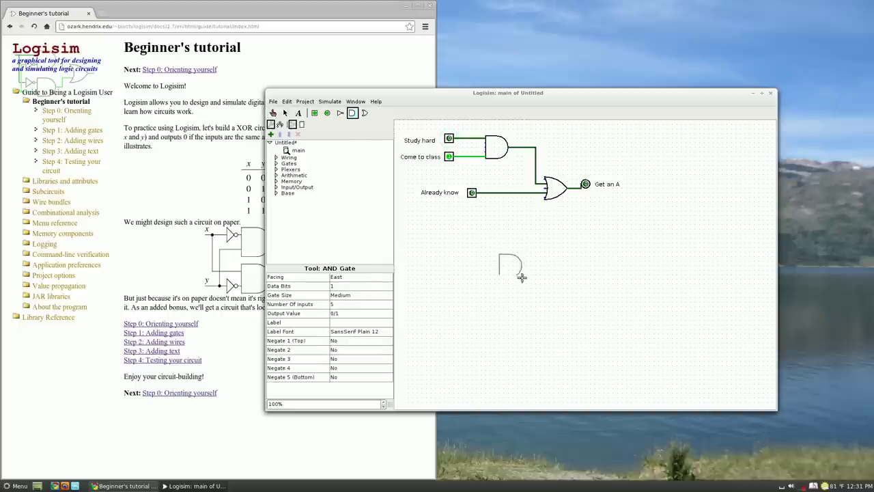
{"action": "left_click", "coordinate": [519, 328]}
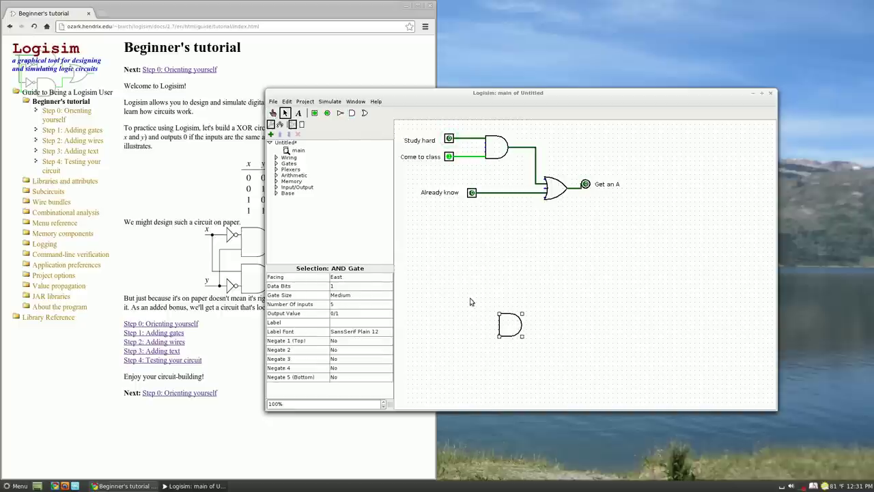
{"action": "left_click", "coordinate": [366, 281]}
{"action": "left_click", "coordinate": [387, 279]}
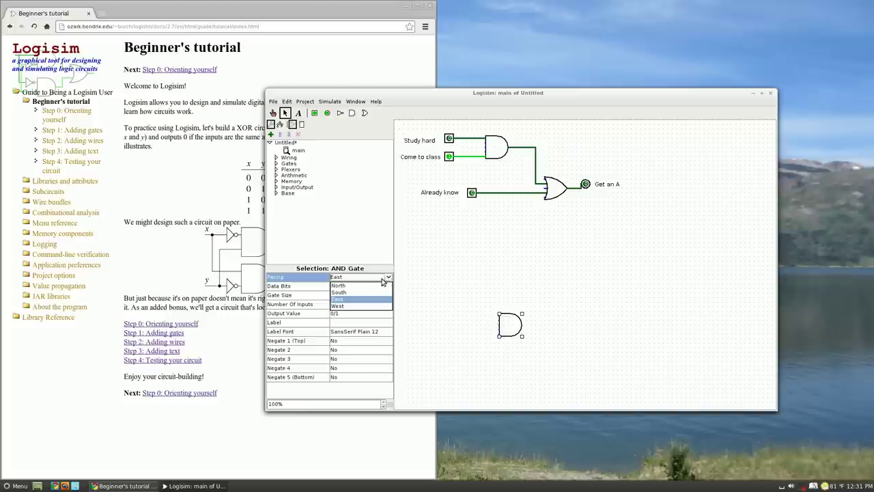
{"action": "left_click", "coordinate": [338, 299]}
{"action": "left_click", "coordinate": [362, 279]}
{"action": "left_click", "coordinate": [365, 309]}
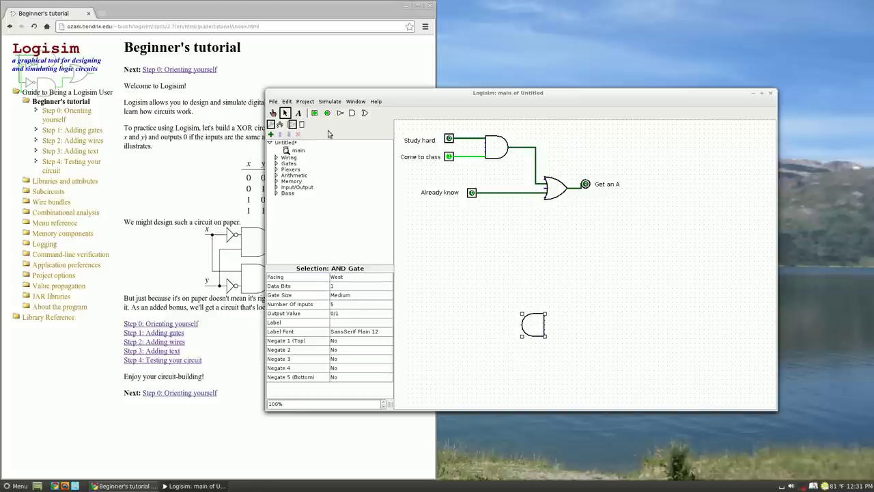
Add an OR gate above the AND gate and a NOT gate below it.
{"action": "left_click", "coordinate": [365, 113]}
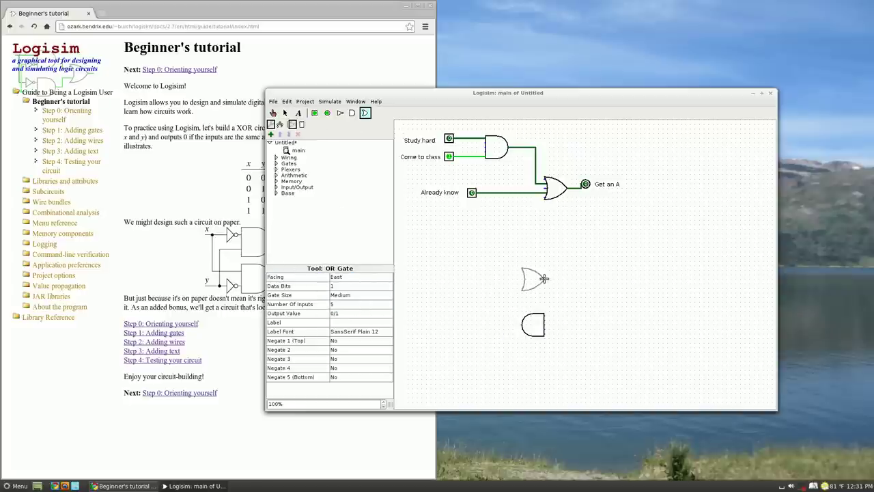
{"action": "left_click", "coordinate": [544, 278]}
{"action": "left_click", "coordinate": [340, 113]}
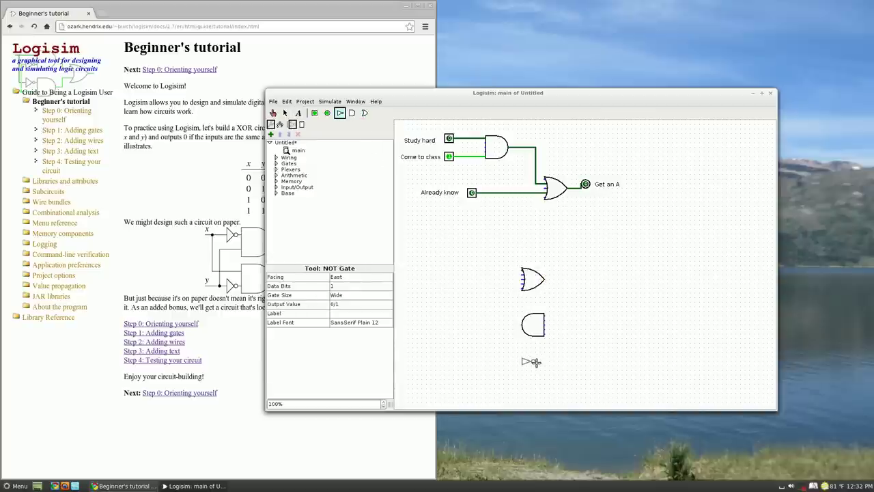
{"action": "left_click", "coordinate": [534, 362]}
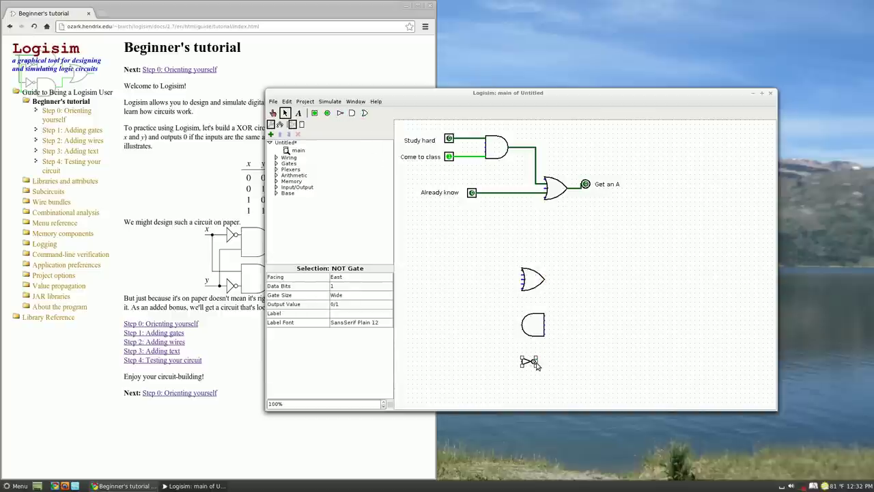
Add input pins left of the OR and NOT gates and an output pin right of the OR gate.
{"action": "left_click", "coordinate": [327, 113]}
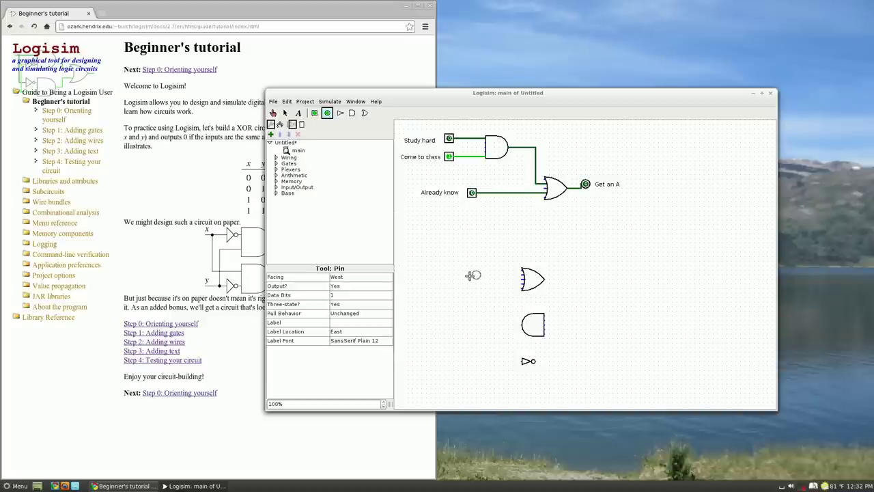
{"action": "left_click", "coordinate": [476, 274]}
{"action": "left_click", "coordinate": [314, 113]}
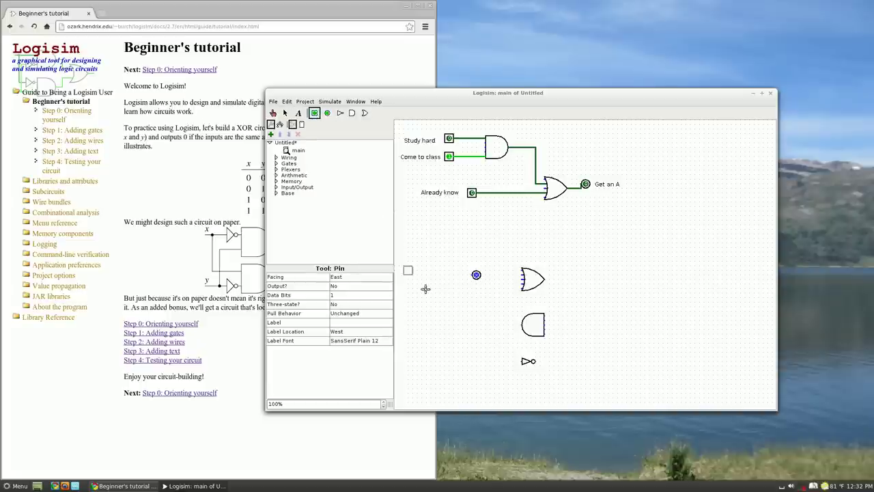
{"action": "left_click", "coordinate": [477, 361]}
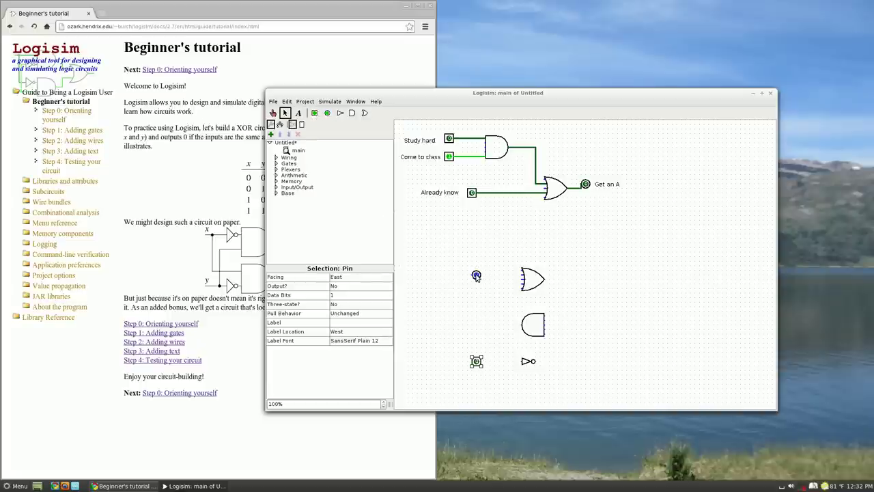
{"action": "left_click", "coordinate": [476, 275]}
{"action": "key", "text": "Delete"}
{"action": "left_click", "coordinate": [314, 113]}
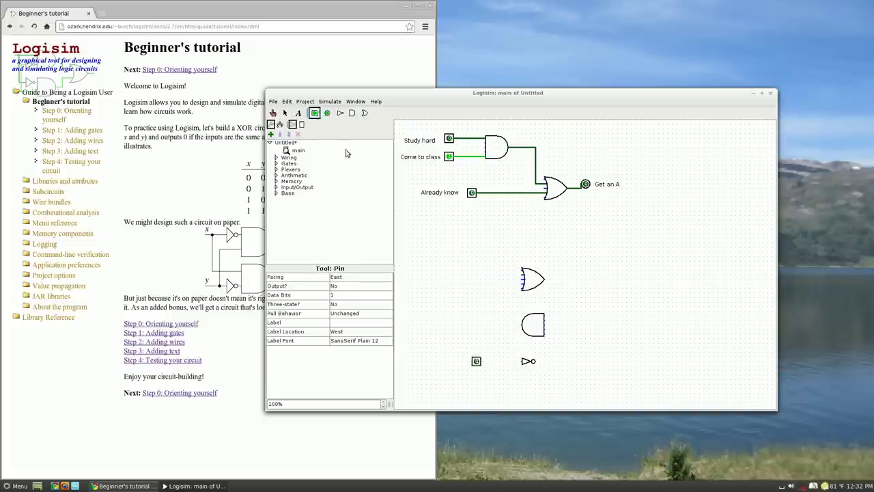
{"action": "left_click", "coordinate": [476, 275]}
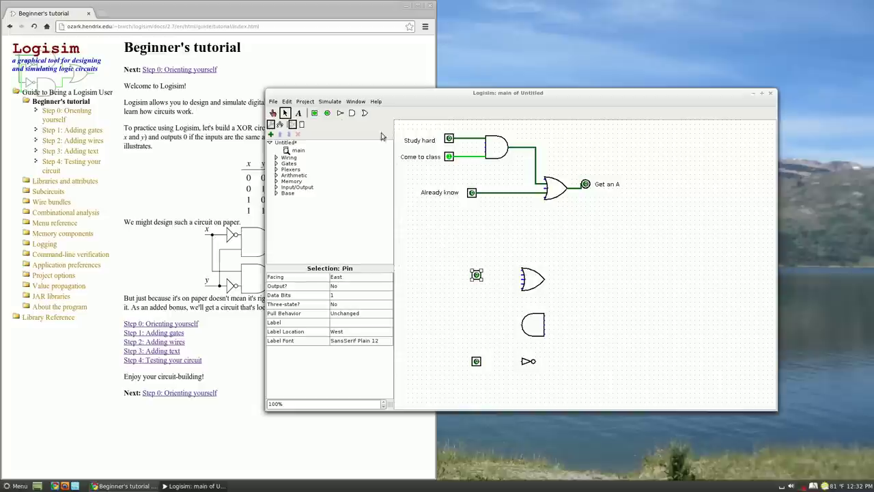
{"action": "left_click", "coordinate": [326, 113]}
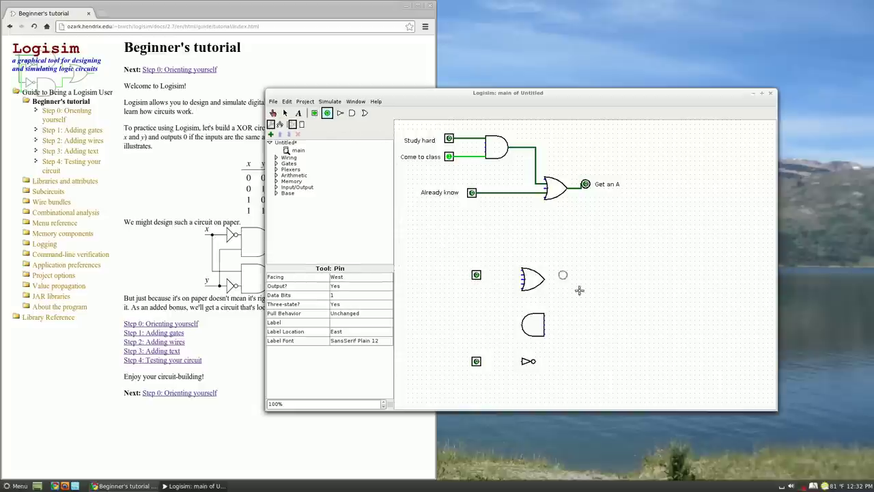
{"action": "left_click", "coordinate": [611, 275]}
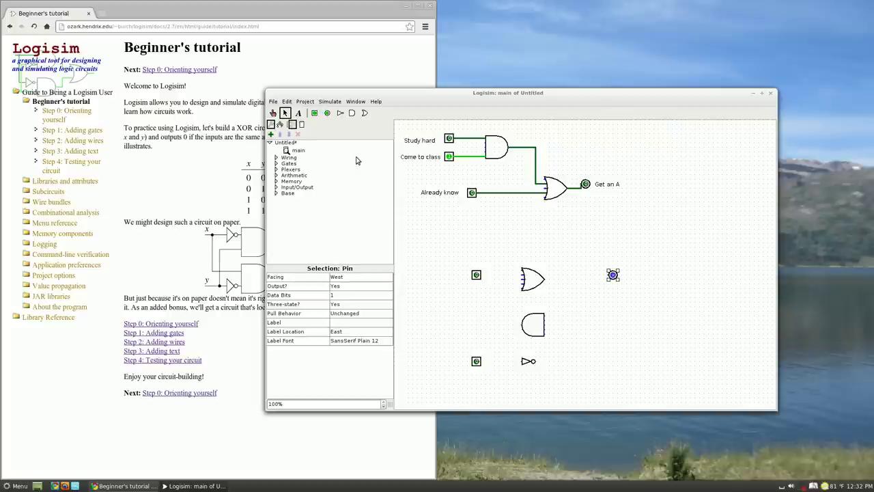
Wire inputs to the OR and NOT gates, NOT into AND, AND back into OR, and OR to the output.
{"action": "left_click_drag", "start_coordinate": [481, 275], "coordinate": [524, 275]}
{"action": "left_click_drag", "start_coordinate": [482, 365], "coordinate": [523, 368]}
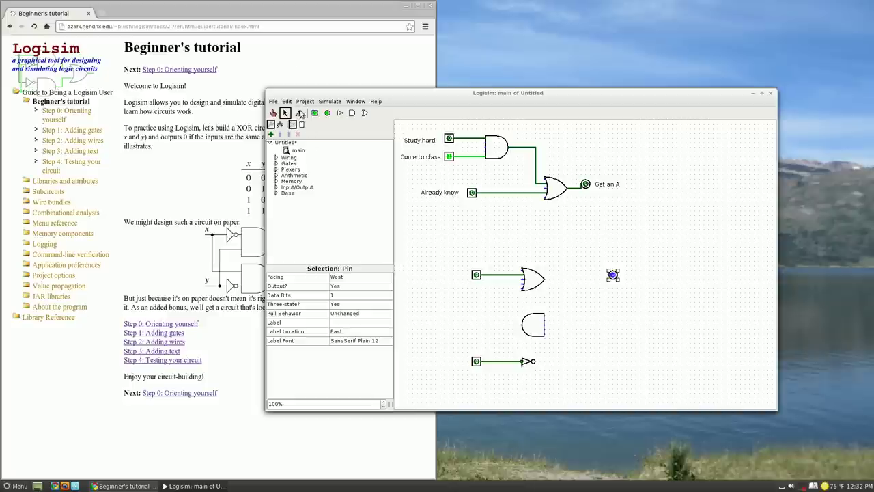
{"action": "left_click", "coordinate": [527, 363]}
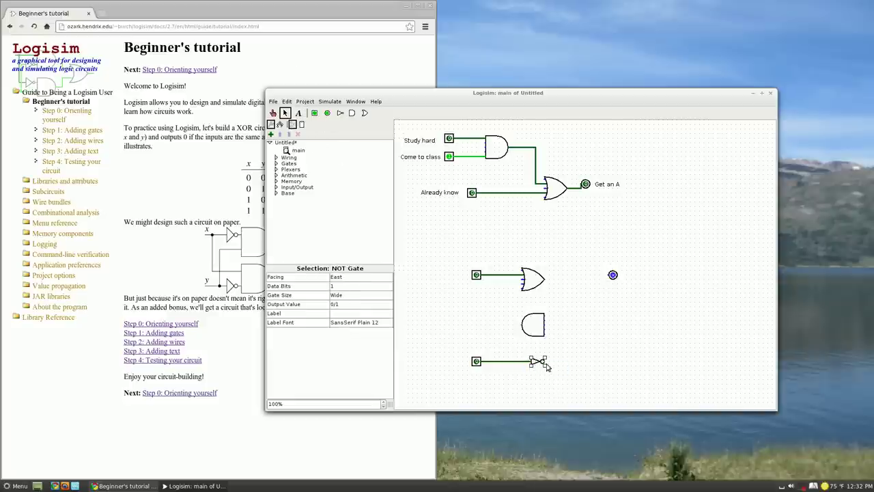
{"action": "left_click_drag", "start_coordinate": [546, 362], "coordinate": [566, 333]}
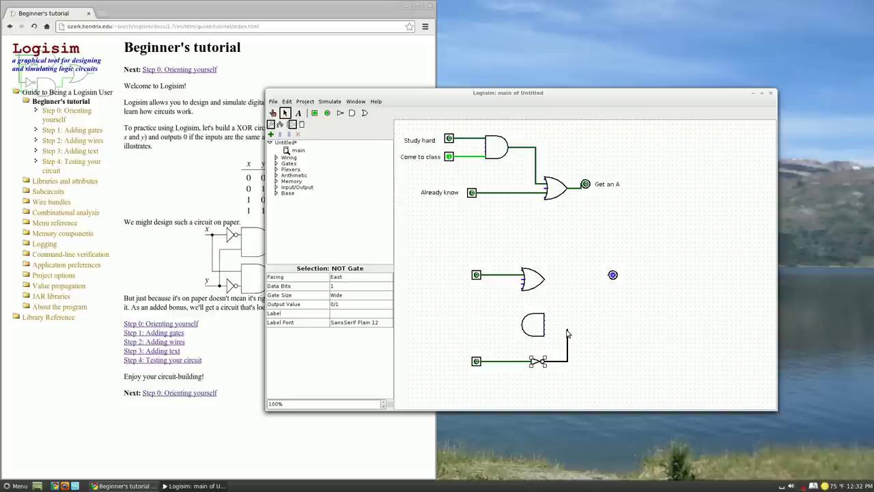
{"action": "left_click_drag", "start_coordinate": [567, 333], "coordinate": [567, 333]}
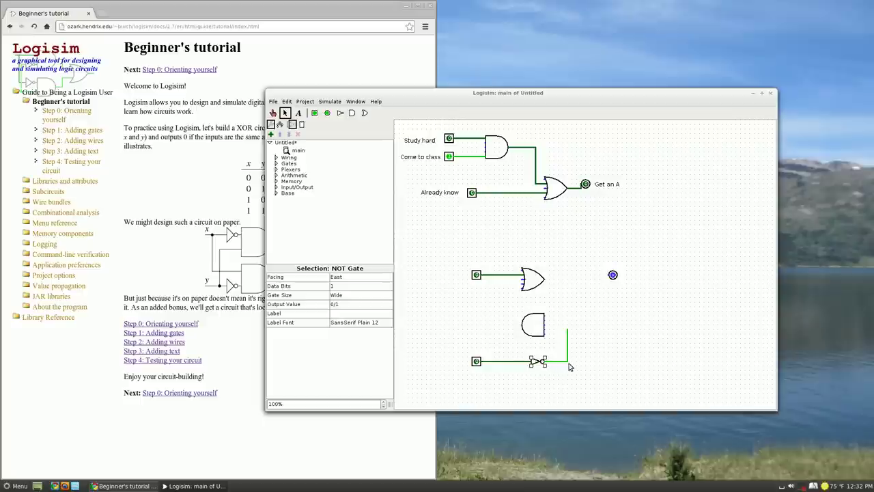
{"action": "left_click_drag", "start_coordinate": [566, 335], "coordinate": [546, 333]}
{"action": "mouse_move", "coordinate": [521, 325]}
{"action": "left_mouse_down"}
{"action": "mouse_move", "coordinate": [502, 327]}
{"action": "mouse_move", "coordinate": [503, 285]}
{"action": "mouse_move", "coordinate": [572, 280]}
{"action": "mouse_move", "coordinate": [571, 318]}
{"action": "mouse_move", "coordinate": [546, 318]}
{"action": "left_mouse_up"}
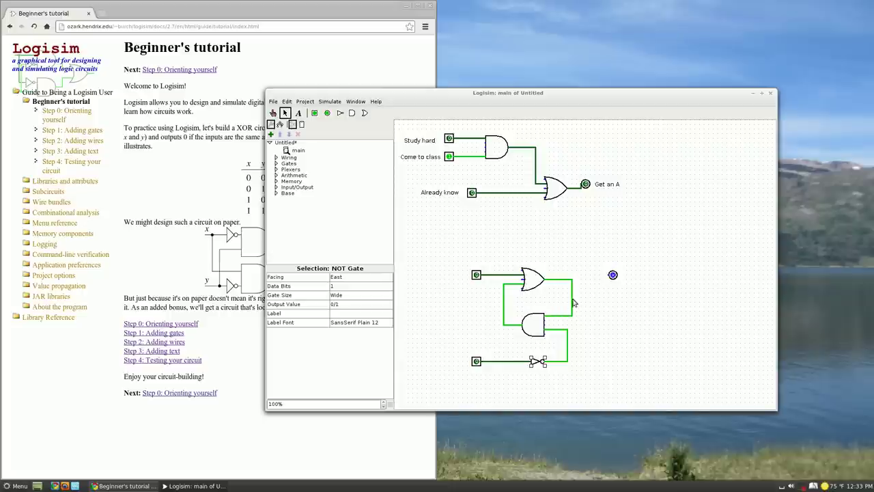
{"action": "left_click_drag", "start_coordinate": [572, 278], "coordinate": [612, 275]}
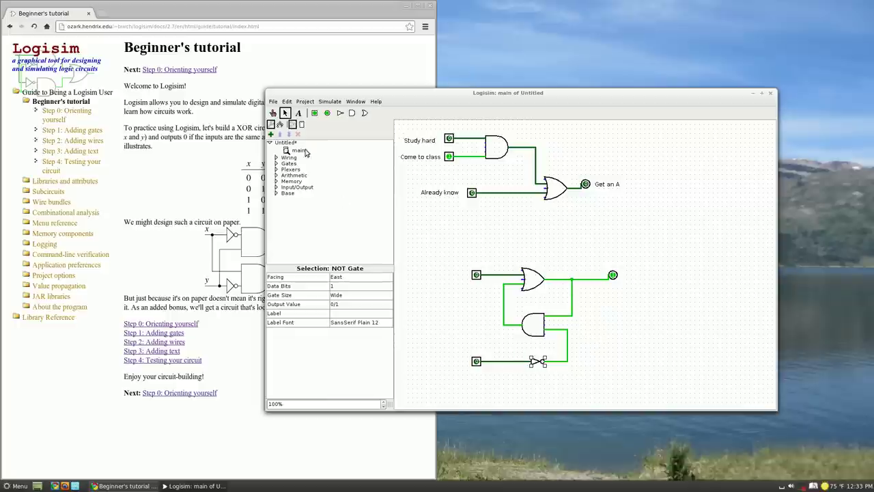
Toggle the latch's bottom input pin repeatedly while watching the output.
{"action": "left_click", "coordinate": [272, 112]}
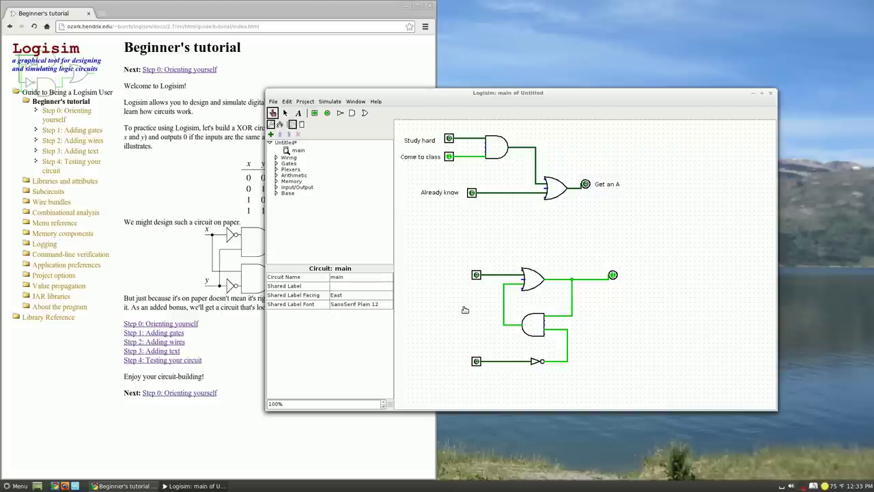
{"action": "left_click", "coordinate": [476, 361]}
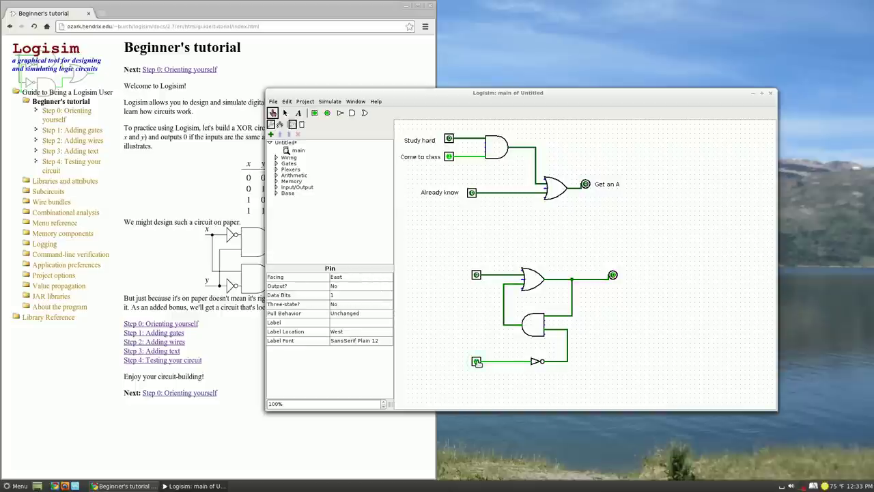
{"action": "left_click", "coordinate": [477, 361]}
{"action": "left_click", "coordinate": [477, 361]}
{"action": "left_click", "coordinate": [476, 361]}
{"action": "left_click", "coordinate": [477, 361]}
{"action": "left_click", "coordinate": [476, 362]}
{"action": "left_click", "coordinate": [477, 361]}
{"action": "left_click", "coordinate": [476, 362]}
{"action": "left_click", "coordinate": [477, 361]}
{"action": "left_click", "coordinate": [477, 361]}
{"action": "left_click", "coordinate": [477, 361]}
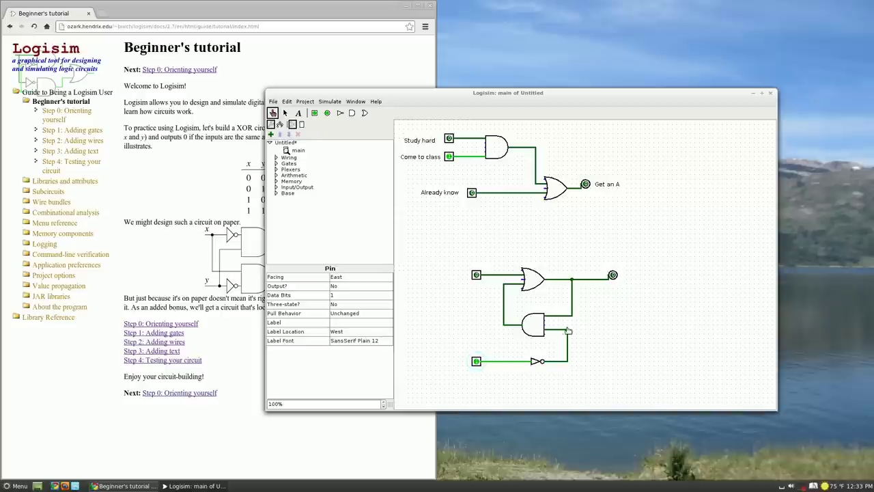
{"action": "left_click", "coordinate": [476, 362]}
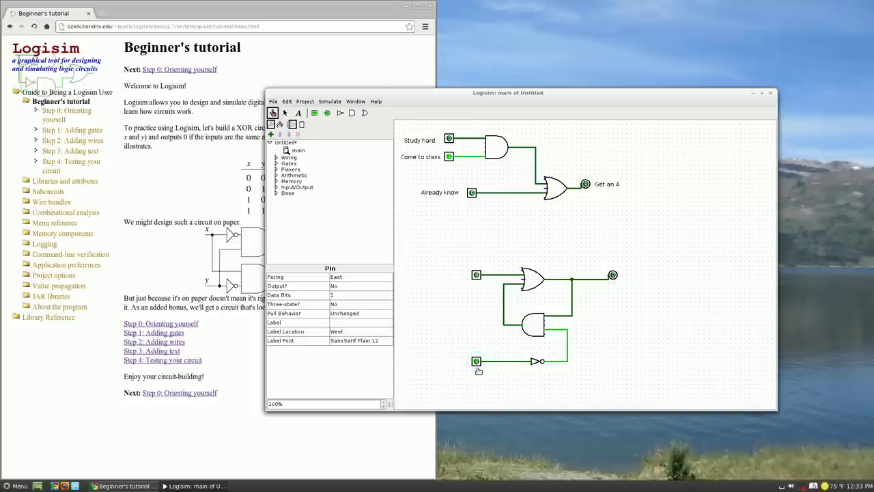
Set the latch with the top input, reset it with the bottom input, then set it again.
{"action": "left_click", "coordinate": [477, 275]}
{"action": "left_click", "coordinate": [477, 275]}
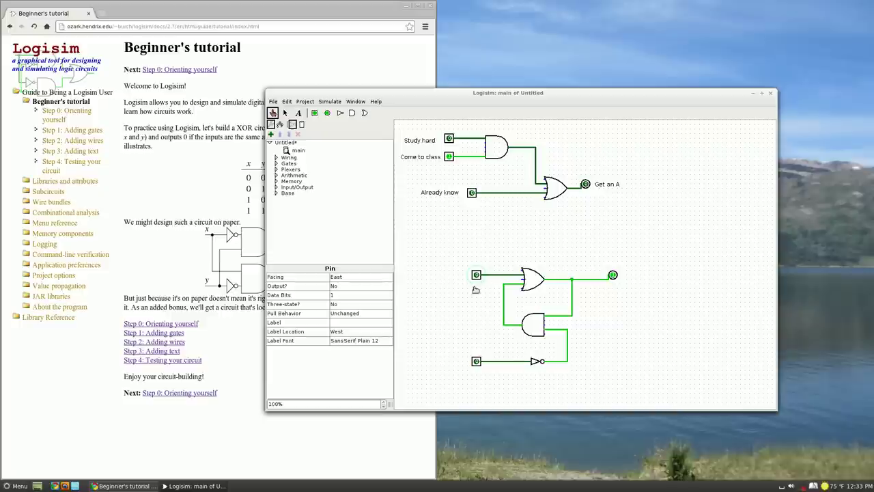
{"action": "left_click", "coordinate": [478, 276]}
{"action": "left_click", "coordinate": [477, 275]}
{"action": "left_click", "coordinate": [476, 361]}
{"action": "left_click", "coordinate": [476, 361]}
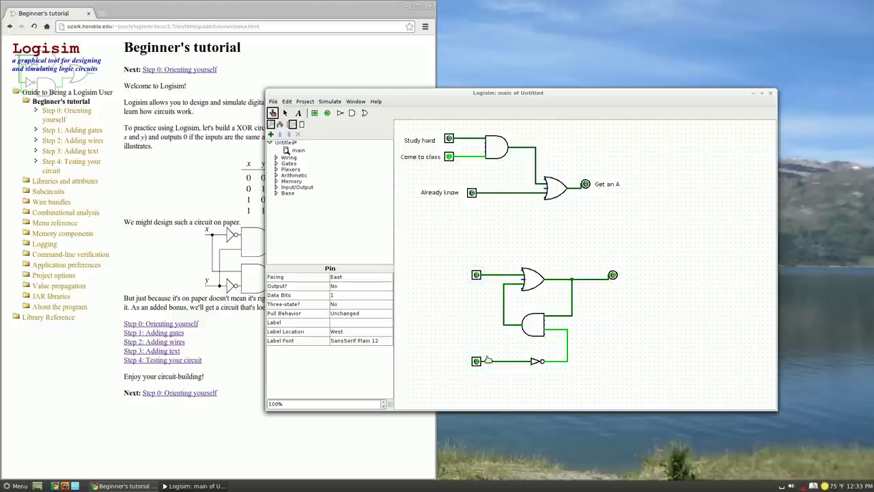
{"action": "left_click", "coordinate": [478, 275]}
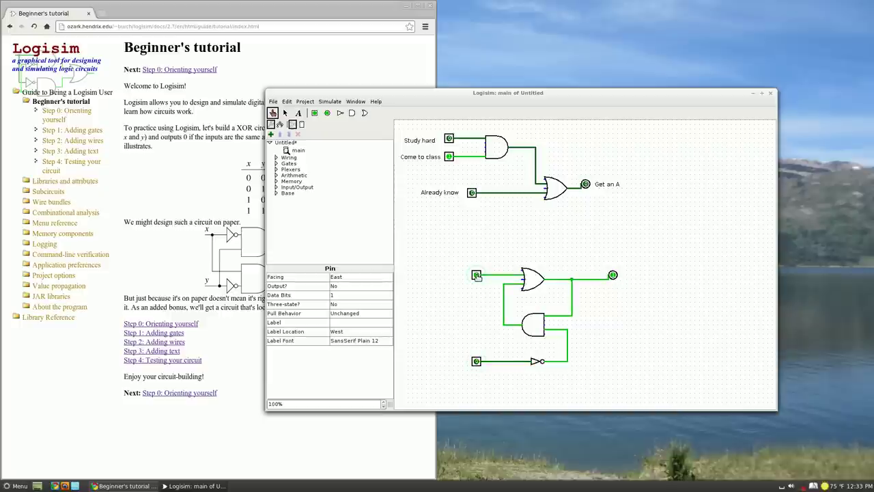
{"action": "left_click", "coordinate": [477, 275]}
{"action": "left_click", "coordinate": [477, 275]}
{"action": "left_click", "coordinate": [477, 275]}
{"action": "left_click", "coordinate": [477, 275]}
{"action": "left_click", "coordinate": [477, 275]}
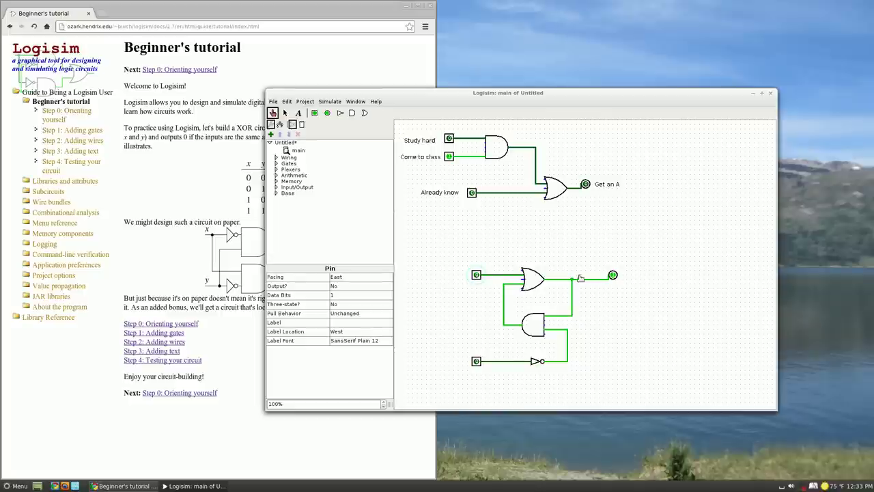